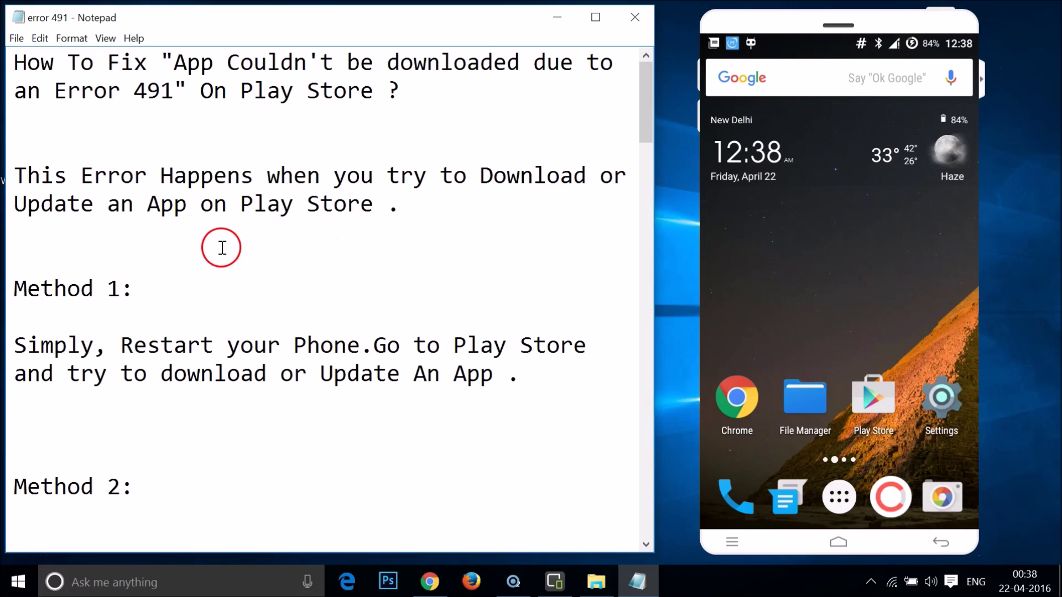
Scroll Notepad to Method 2's cache-clearing steps and bring up the phone's Settings.
{"action": "scroll", "coordinate": [222, 248], "scroll_direction": "down", "scroll_amount": 20}
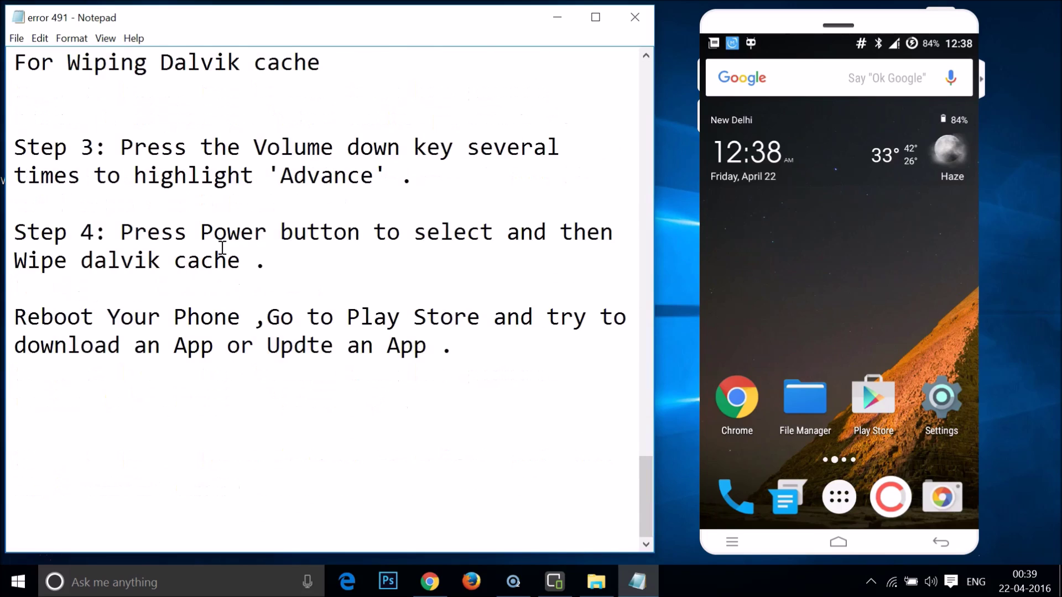
{"action": "scroll", "coordinate": [222, 248], "scroll_direction": "up", "scroll_amount": 20}
{"action": "scroll", "coordinate": [222, 248], "scroll_direction": "up", "scroll_amount": 6}
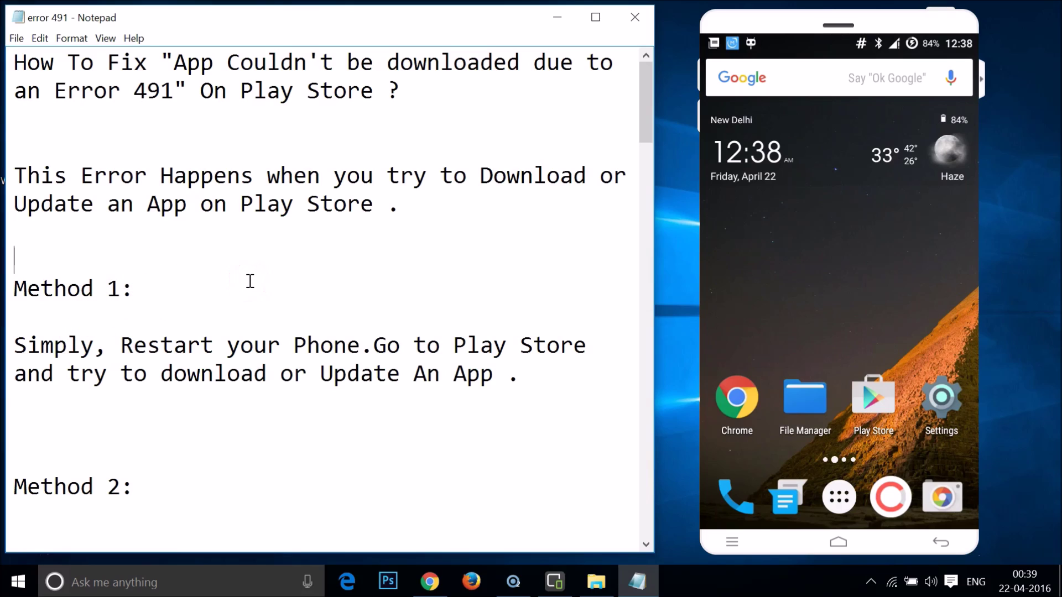
{"action": "scroll", "coordinate": [312, 291], "scroll_direction": "down", "scroll_amount": 3}
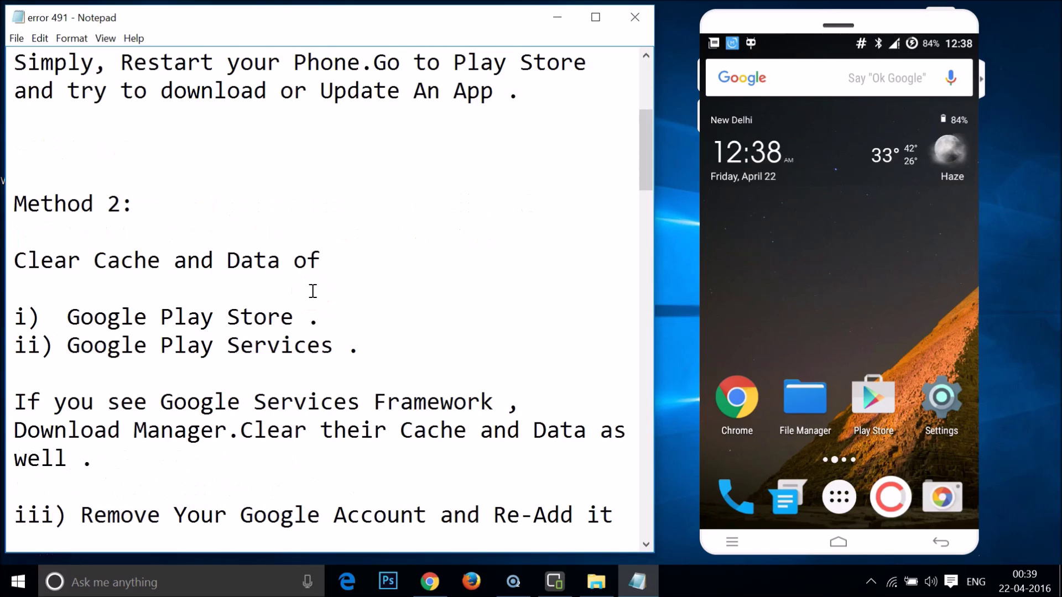
{"action": "scroll", "coordinate": [313, 291], "scroll_direction": "down", "scroll_amount": 2}
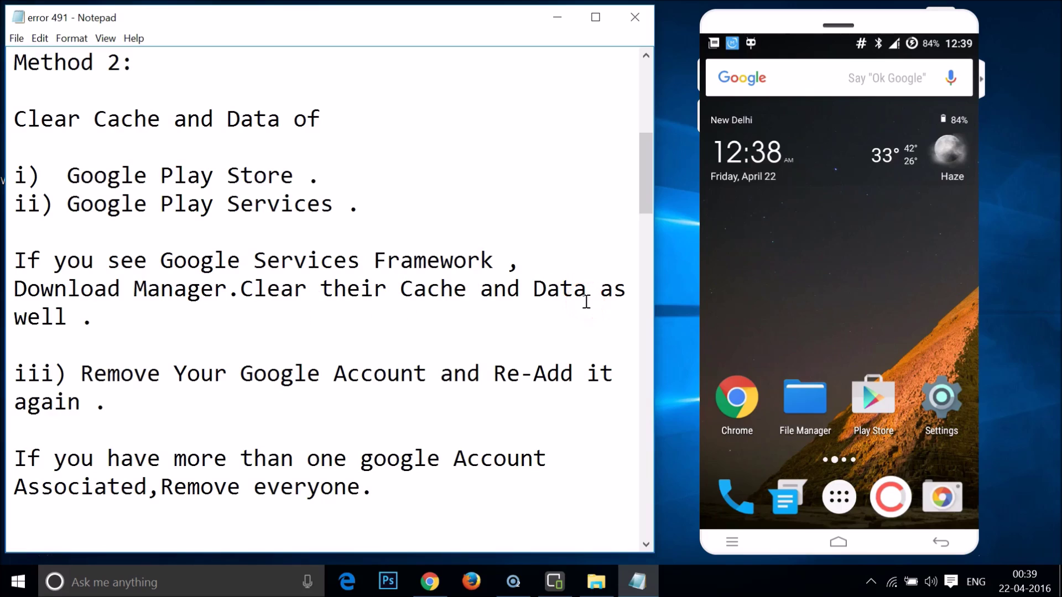
{"action": "left_click", "coordinate": [950, 397]}
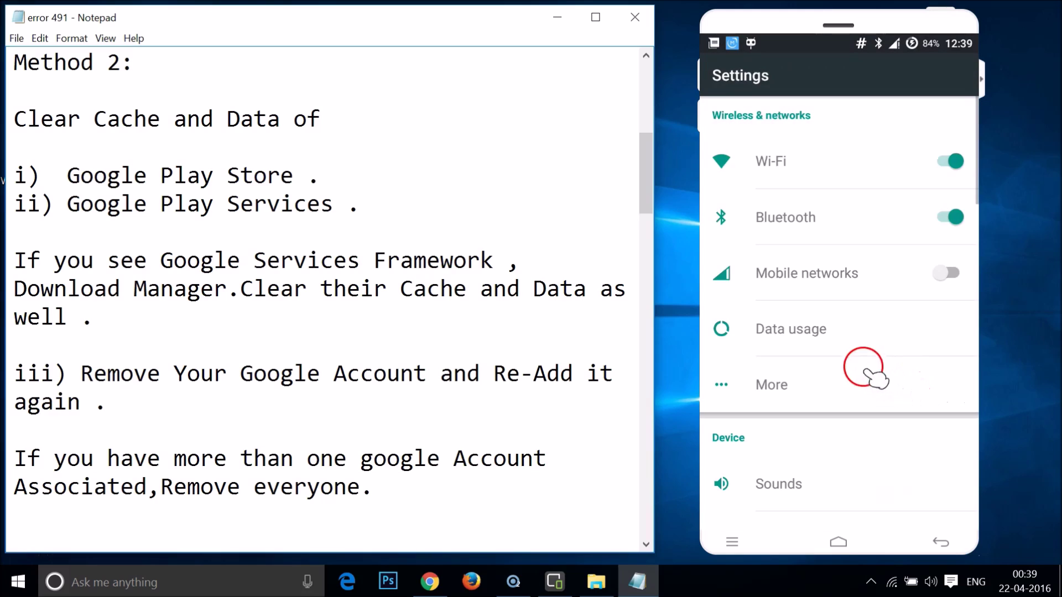
Go to Apps, switch to the ALL tab, and open Google Play Store's App info.
{"action": "scroll", "coordinate": [861, 368], "scroll_direction": "down", "scroll_amount": 10}
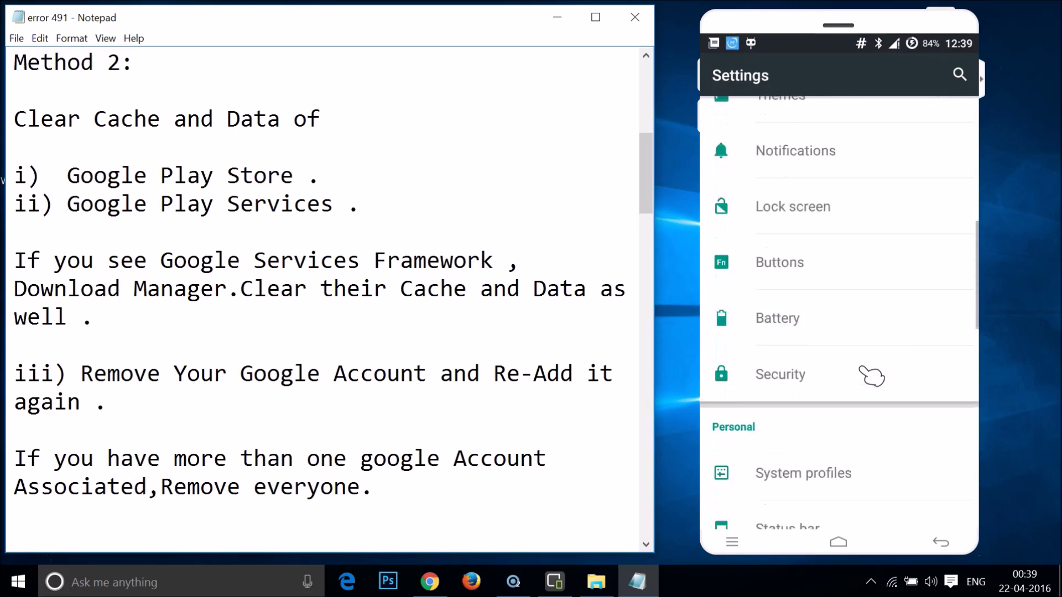
{"action": "left_click", "coordinate": [769, 227]}
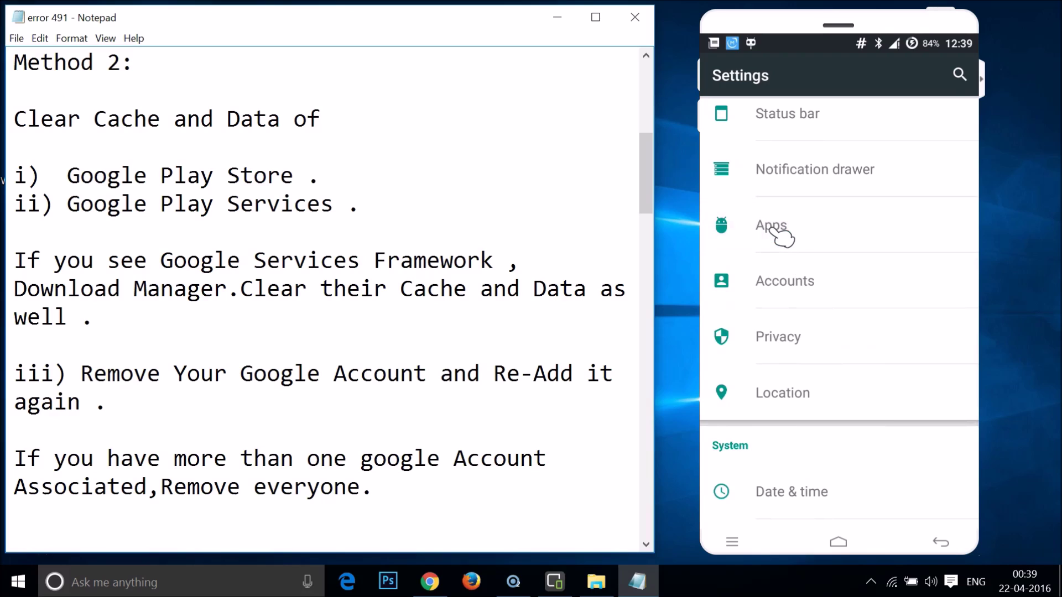
{"action": "left_click", "coordinate": [937, 105]}
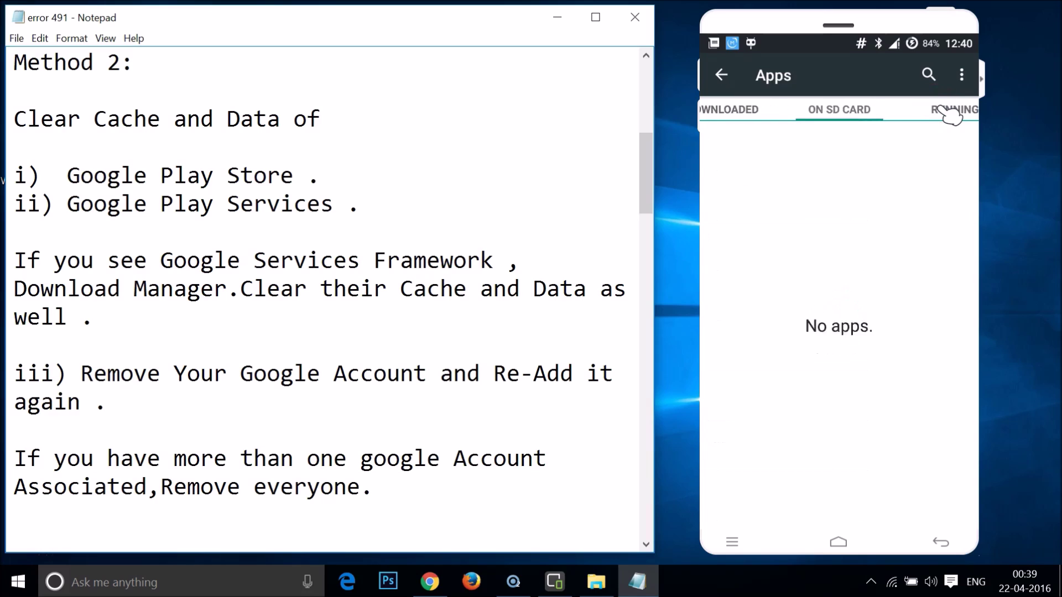
{"action": "left_click", "coordinate": [948, 111]}
{"action": "left_click", "coordinate": [948, 111]}
{"action": "scroll", "coordinate": [949, 115], "scroll_direction": "down", "scroll_amount": 10}
{"action": "scroll", "coordinate": [949, 114], "scroll_direction": "down", "scroll_amount": 10}
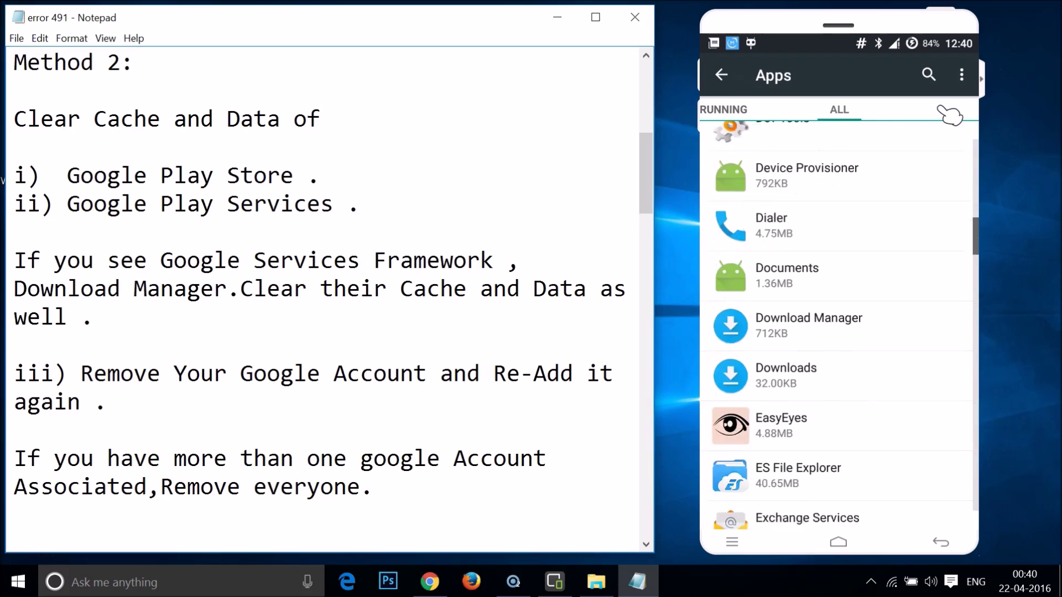
{"action": "scroll", "coordinate": [949, 114], "scroll_direction": "down", "scroll_amount": 5}
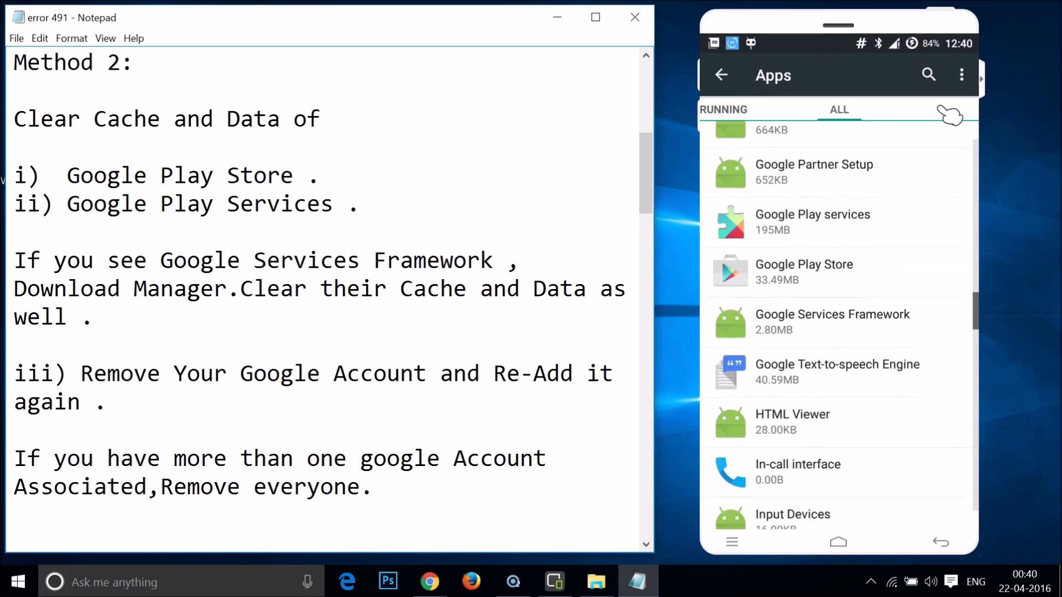
{"action": "left_click", "coordinate": [832, 162]}
{"action": "left_click", "coordinate": [780, 213]}
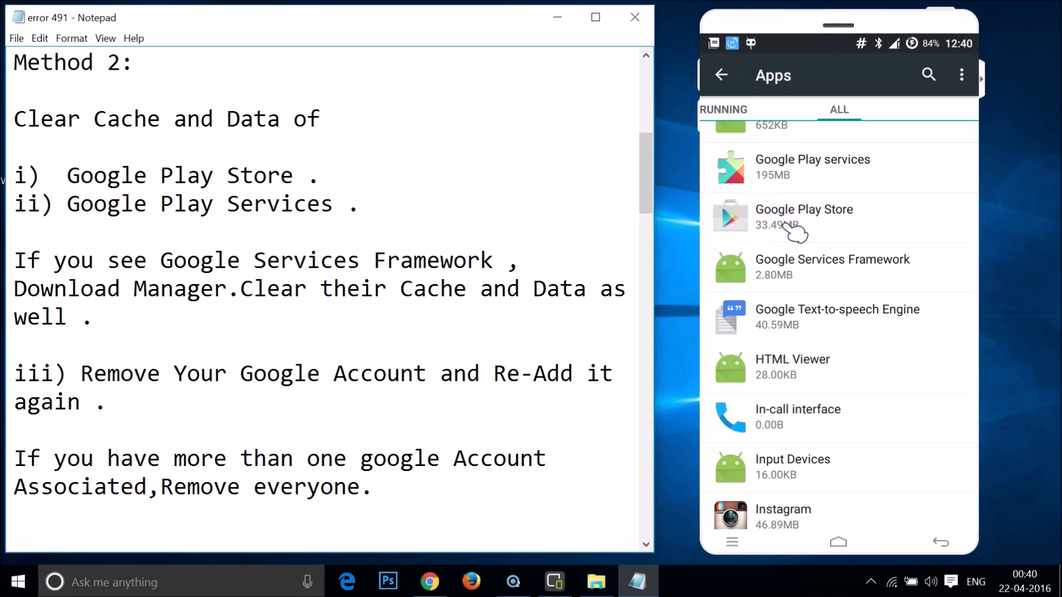
{"action": "left_click", "coordinate": [834, 247]}
Clear Google Play Store's data and cache to 0.00B, then go back to all apps.
{"action": "left_click", "coordinate": [817, 470]}
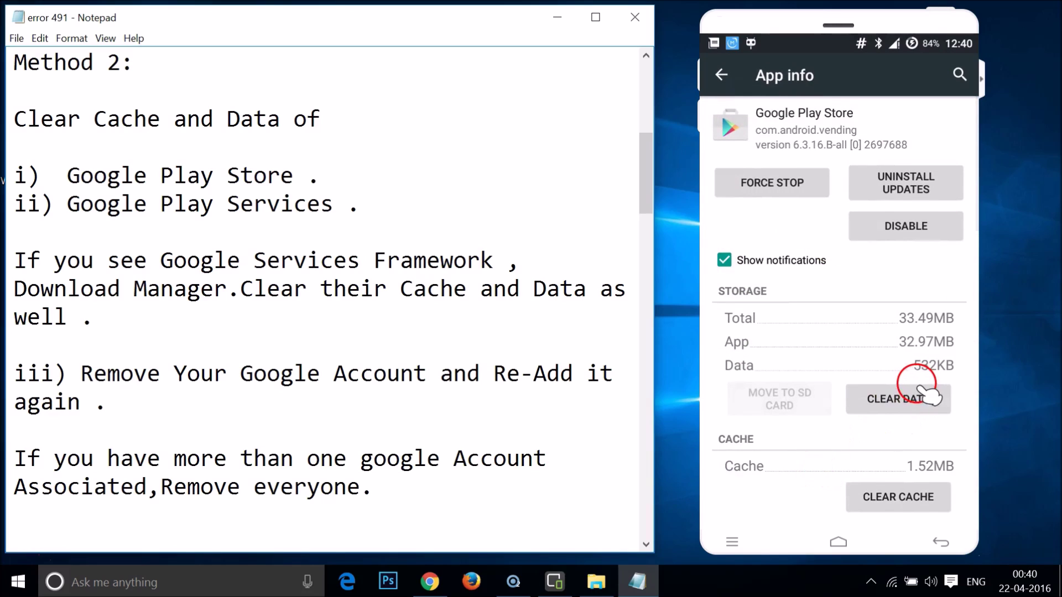
{"action": "left_click", "coordinate": [907, 400]}
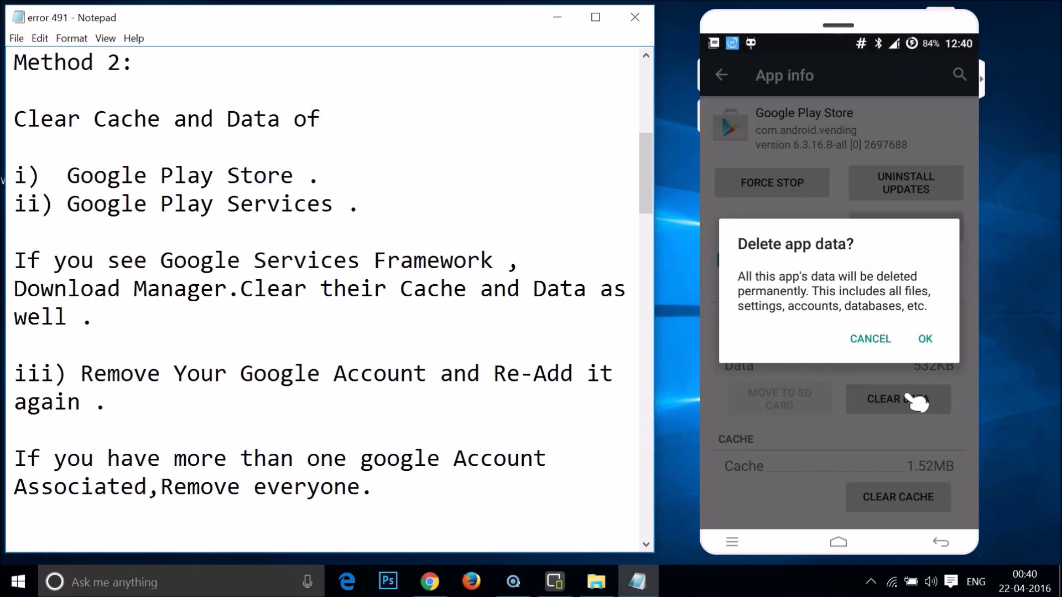
{"action": "left_click", "coordinate": [926, 344]}
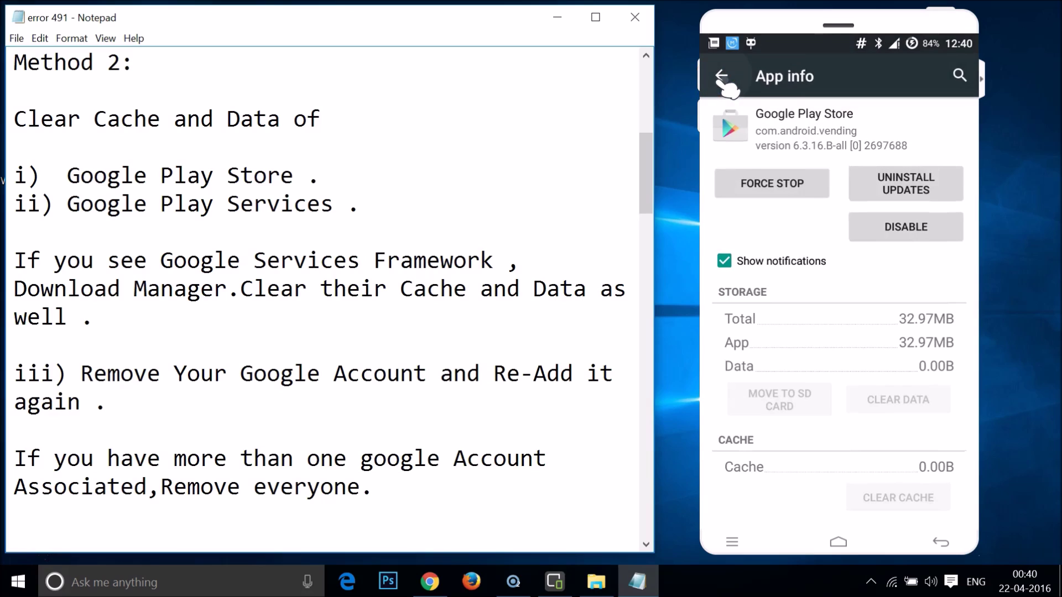
{"action": "left_click", "coordinate": [722, 76]}
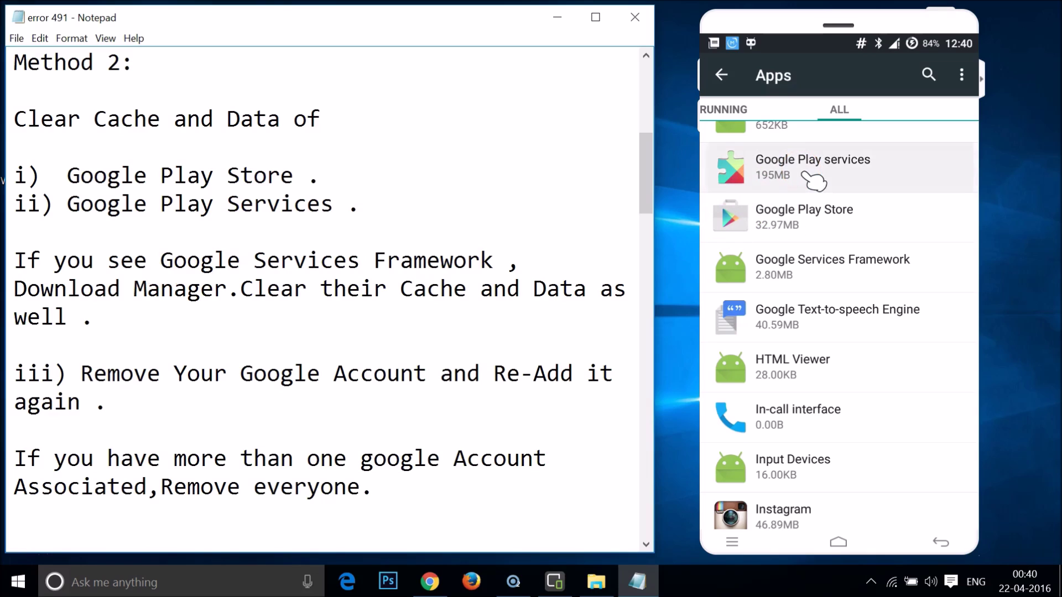
Clear all Google Play services data from Manage Space, shrinking it to 126MB.
{"action": "left_click", "coordinate": [883, 394]}
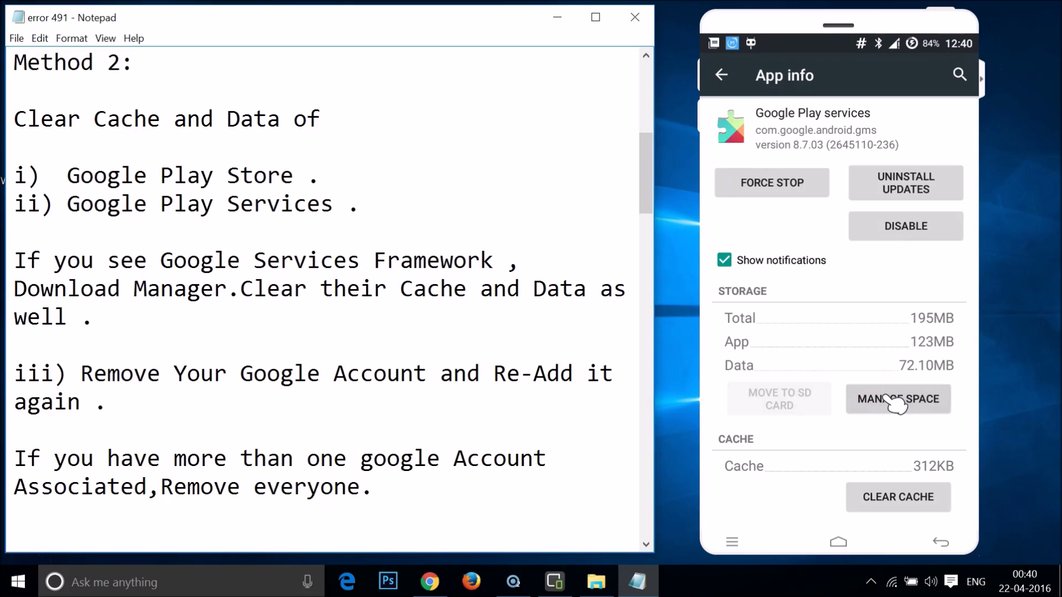
{"action": "left_click", "coordinate": [899, 446]}
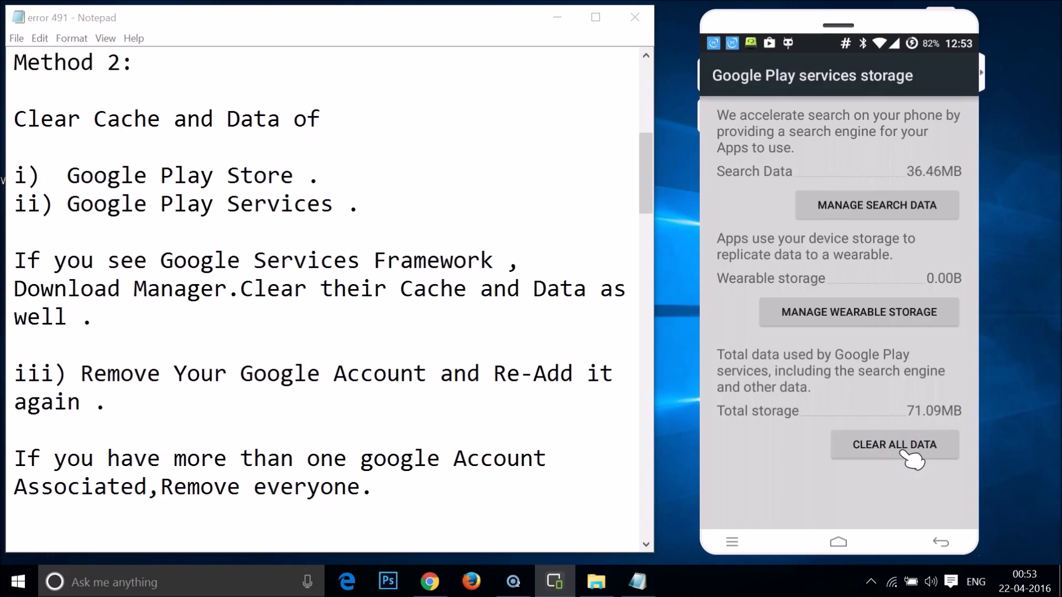
{"action": "left_click", "coordinate": [902, 452]}
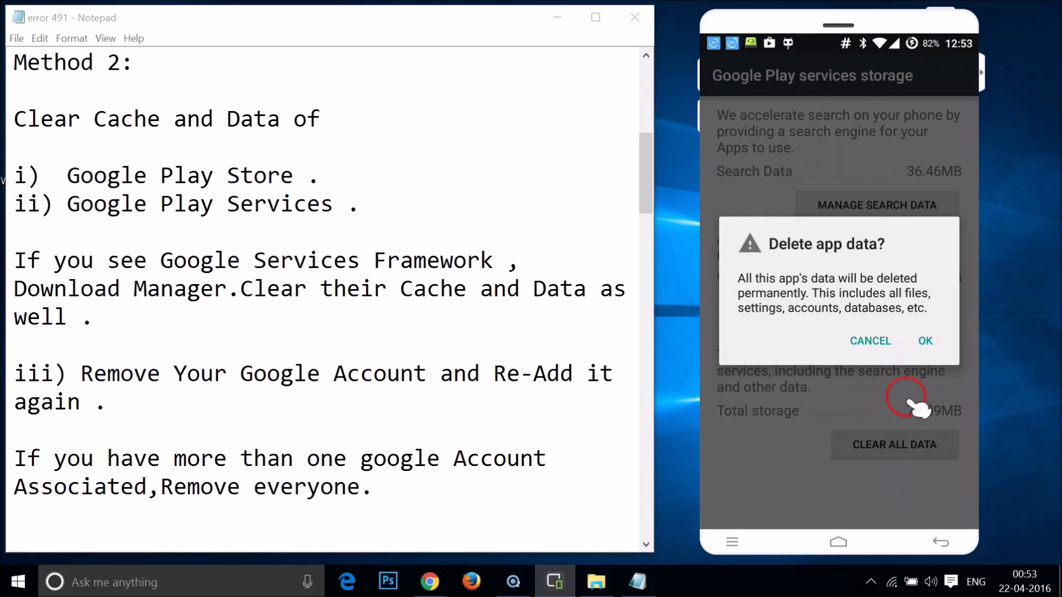
{"action": "left_click", "coordinate": [929, 341]}
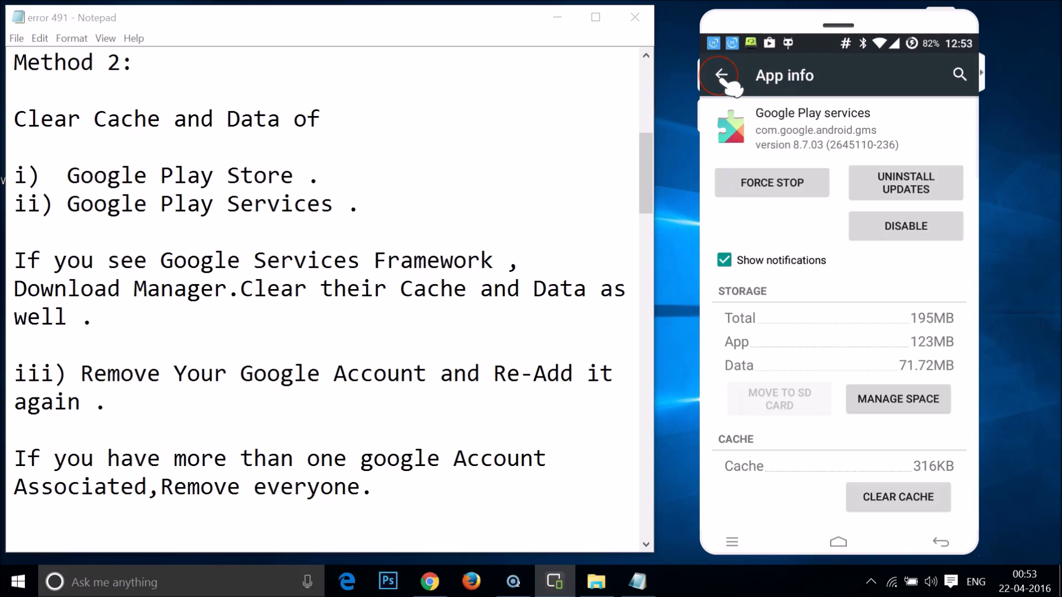
{"action": "left_click", "coordinate": [722, 75]}
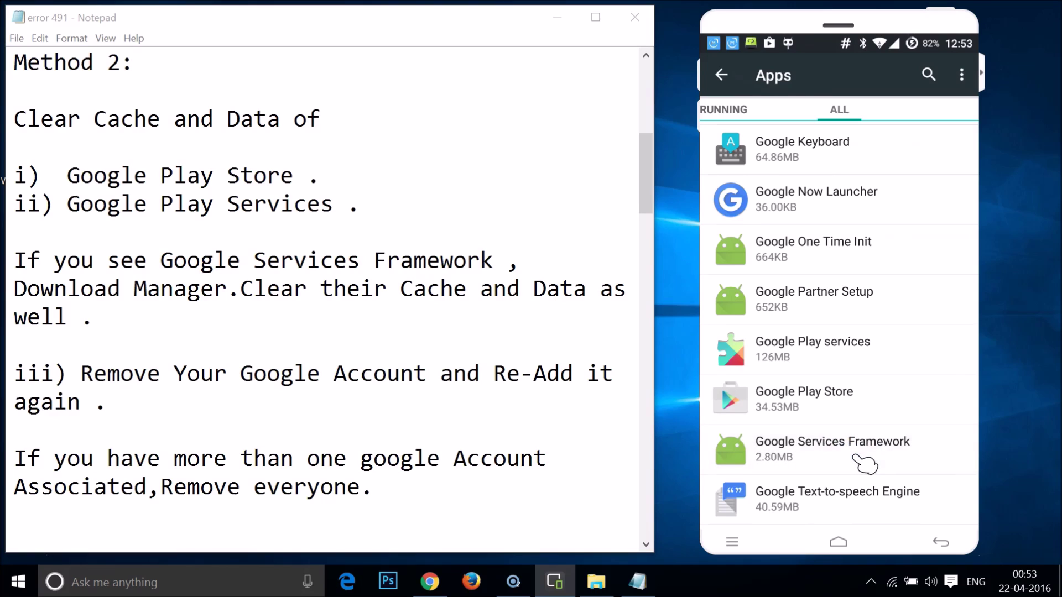
Clear Google Services Framework's data and cache to 0.00B, leaving 2.45MB total.
{"action": "left_click", "coordinate": [865, 464]}
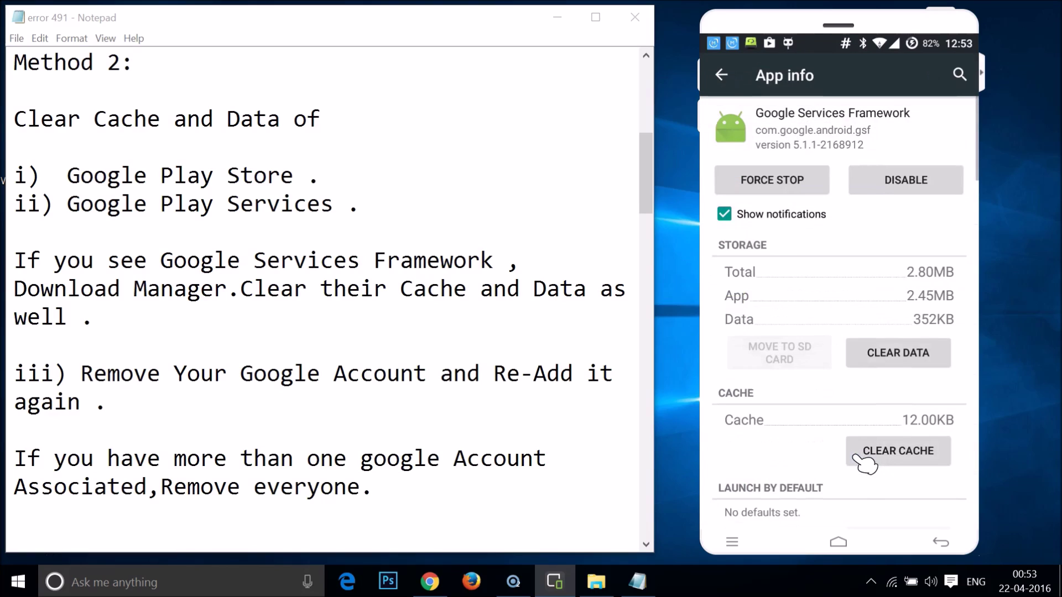
{"action": "left_click", "coordinate": [893, 357]}
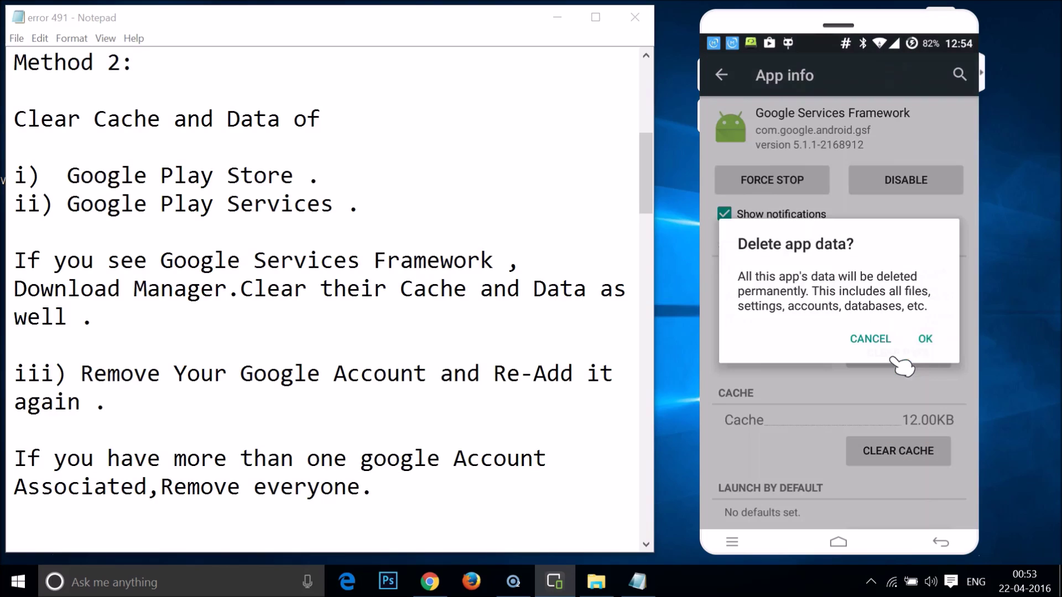
{"action": "left_click", "coordinate": [923, 340]}
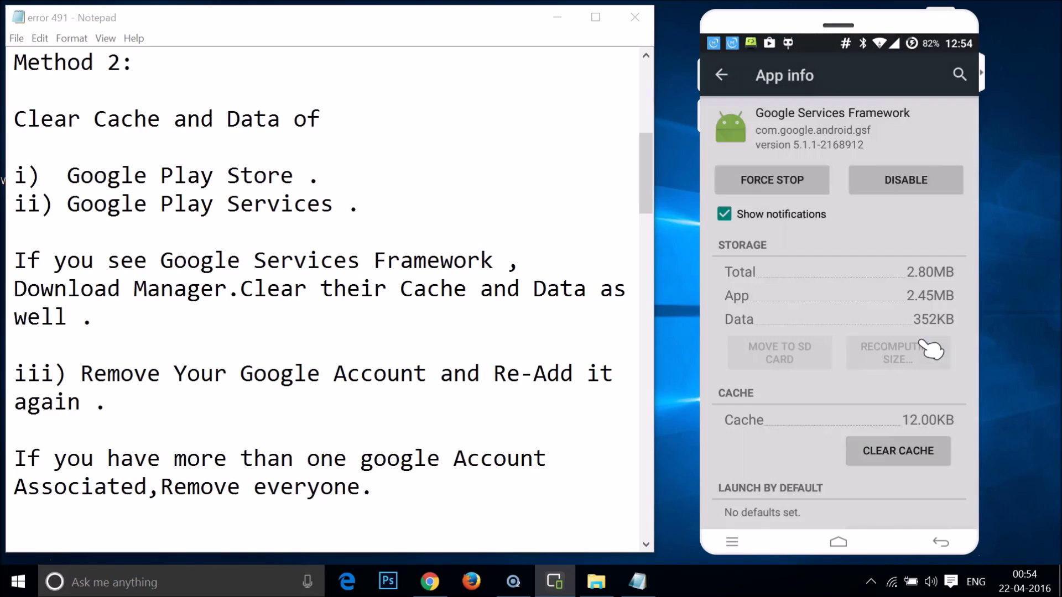
{"action": "left_click", "coordinate": [903, 450]}
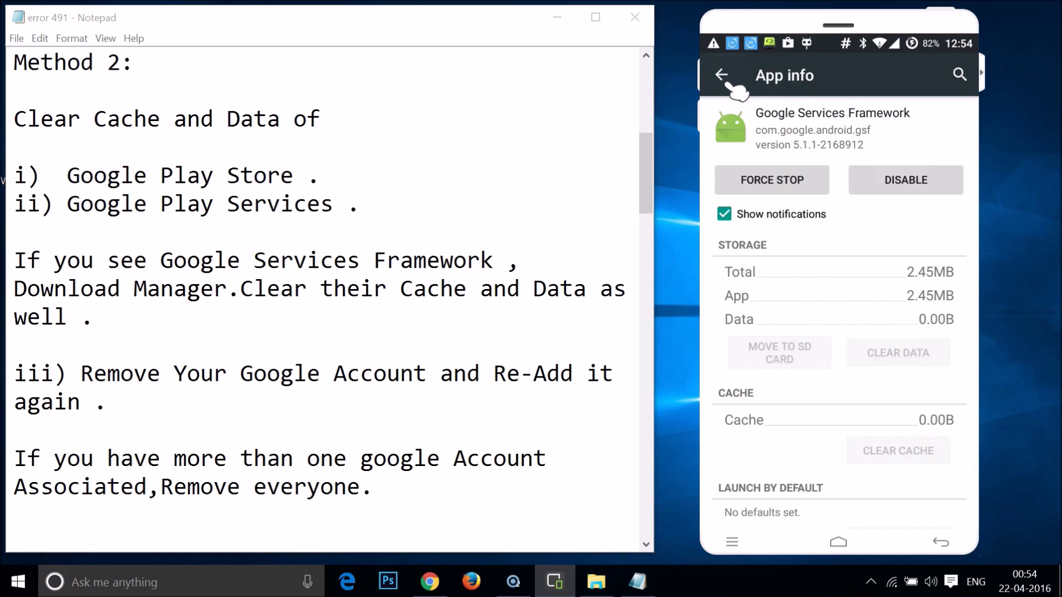
{"action": "left_click", "coordinate": [724, 77]}
Find Download Manager in the all-apps list and open its App info.
{"action": "scroll", "coordinate": [813, 271], "scroll_direction": "up", "scroll_amount": 10}
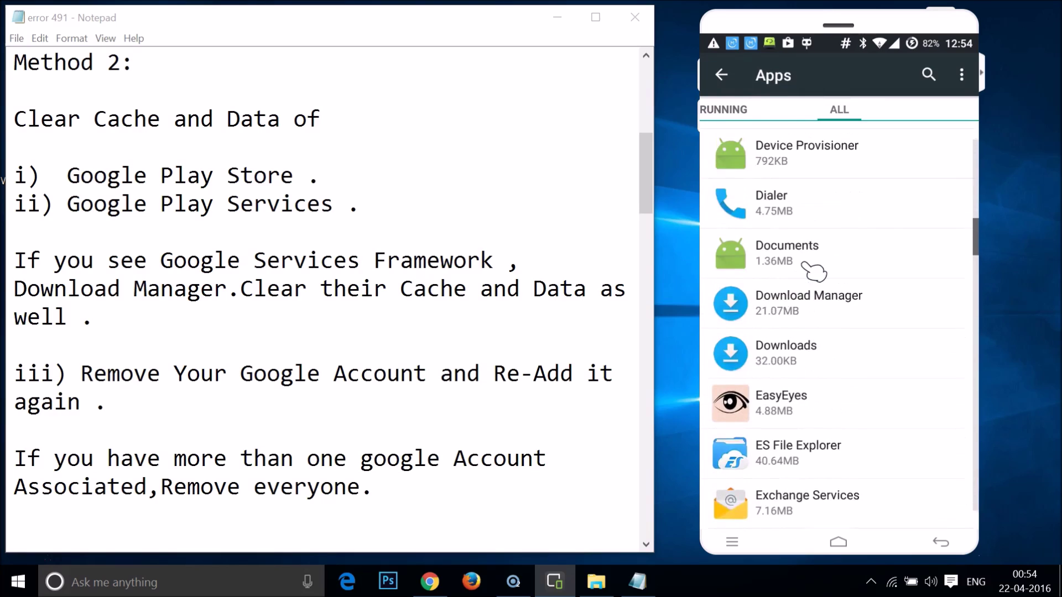
{"action": "scroll", "coordinate": [814, 271], "scroll_direction": "up", "scroll_amount": 10}
{"action": "scroll", "coordinate": [813, 271], "scroll_direction": "up", "scroll_amount": 10}
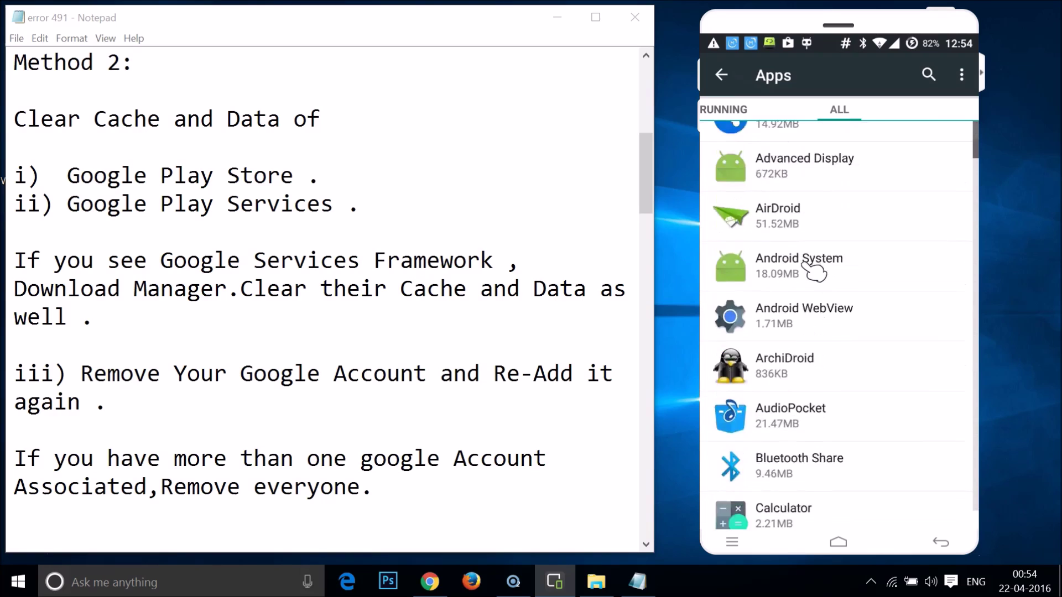
{"action": "scroll", "coordinate": [814, 271], "scroll_direction": "up", "scroll_amount": 3}
{"action": "scroll", "coordinate": [813, 271], "scroll_direction": "down", "scroll_amount": 6}
{"action": "scroll", "coordinate": [813, 271], "scroll_direction": "down", "scroll_amount": 10}
{"action": "scroll", "coordinate": [814, 271], "scroll_direction": "down", "scroll_amount": 6}
{"action": "left_click", "coordinate": [776, 262]}
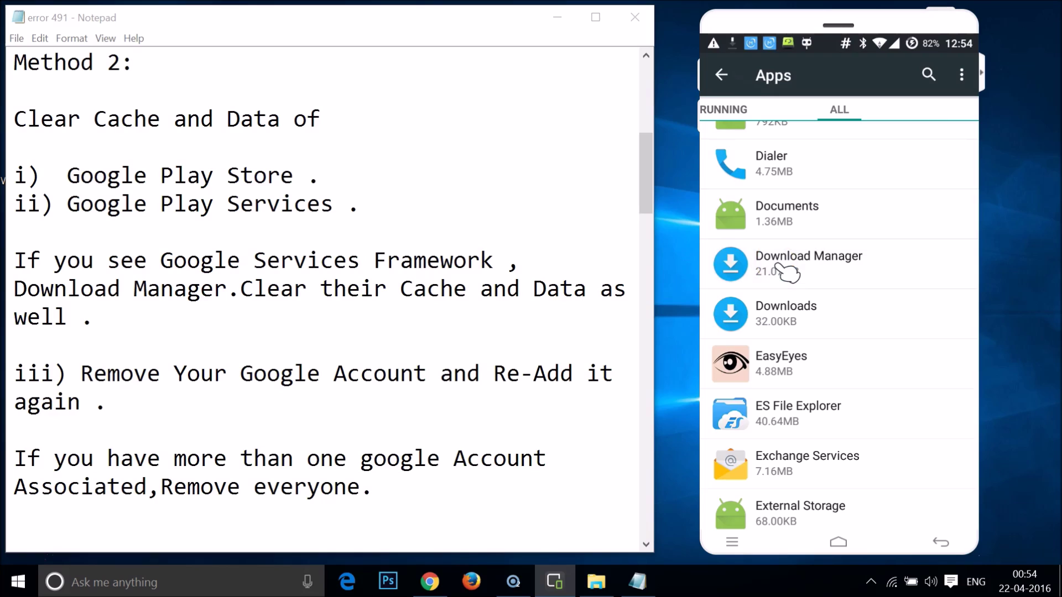
Clear Download Manager's data and cache so both read 0.00B.
{"action": "left_click", "coordinate": [867, 349]}
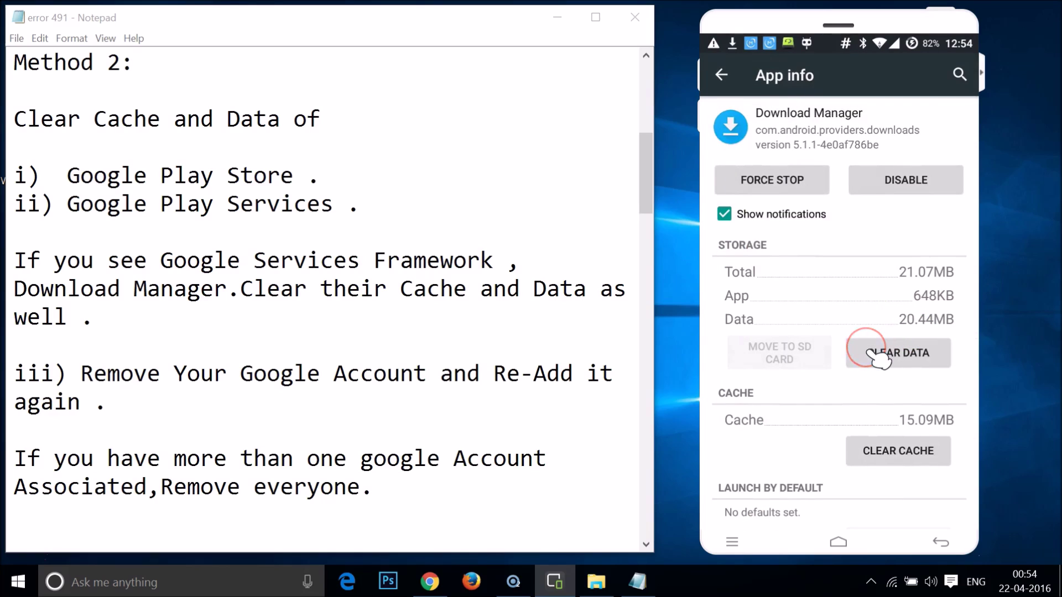
{"action": "left_click", "coordinate": [921, 338]}
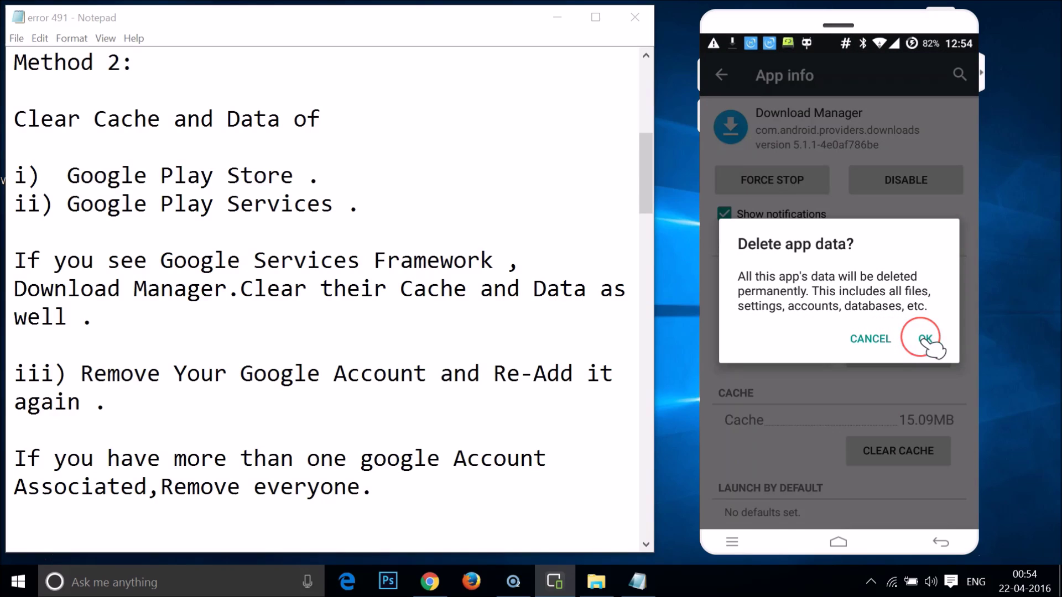
{"action": "left_click", "coordinate": [881, 346]}
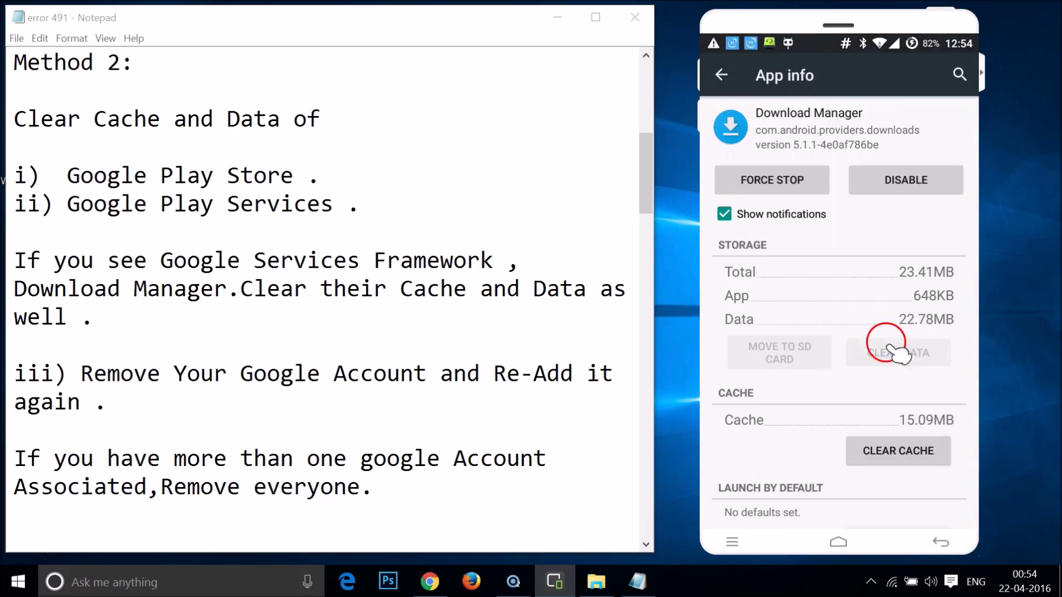
{"action": "left_click", "coordinate": [849, 457]}
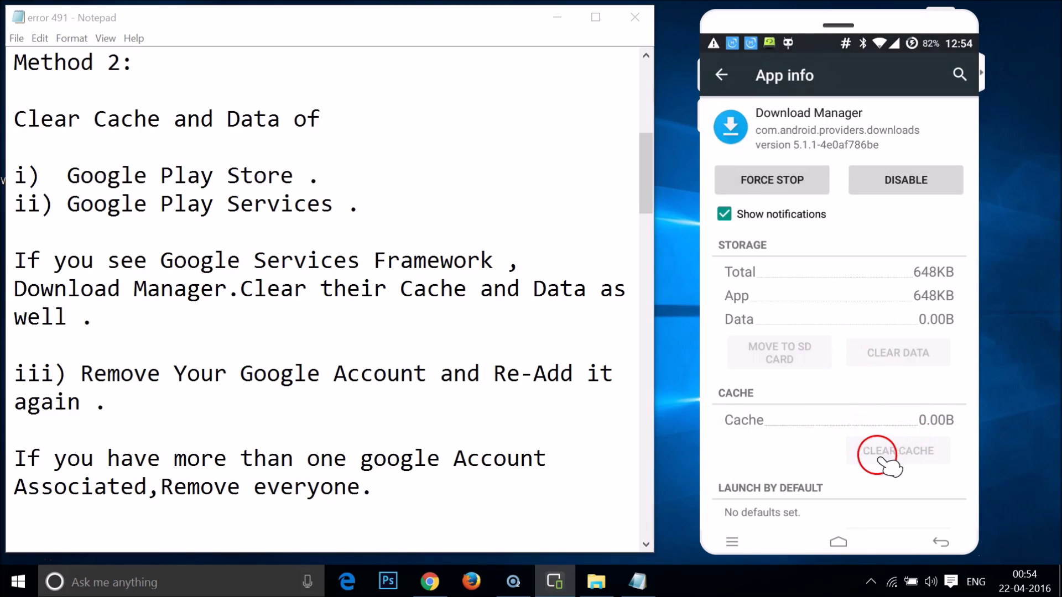
{"action": "left_click", "coordinate": [300, 339]}
Scroll Notepad to section iii on removing and re-adding the Google account.
{"action": "scroll", "coordinate": [303, 304], "scroll_direction": "down", "scroll_amount": 3}
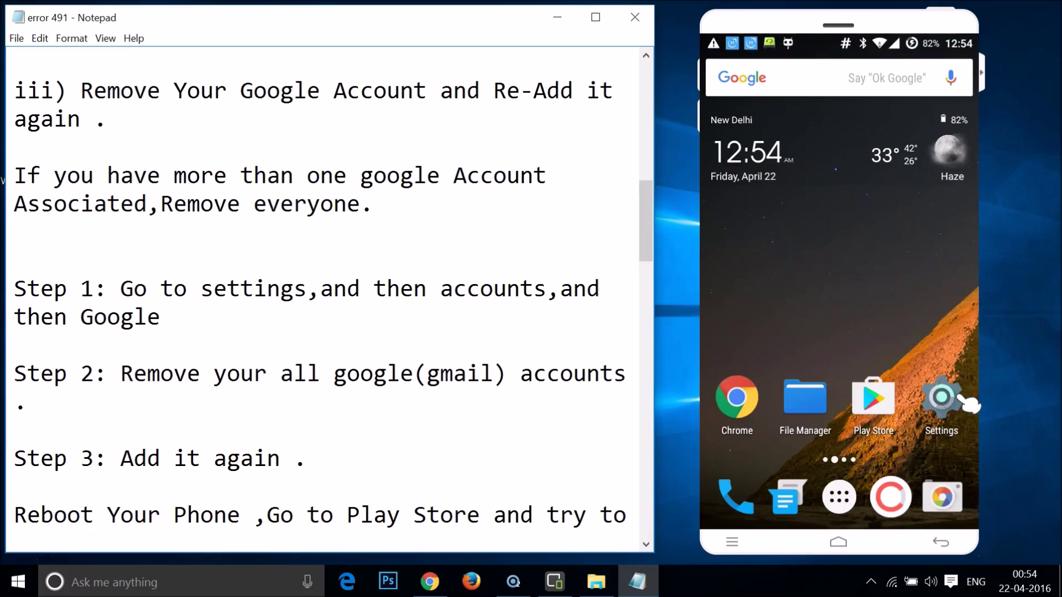
Navigate Settings > Accounts > Google to the account's sync page and open its overflow menu.
{"action": "left_click", "coordinate": [962, 399]}
{"action": "left_click_drag", "start_coordinate": [902, 361], "coordinate": [896, 360]}
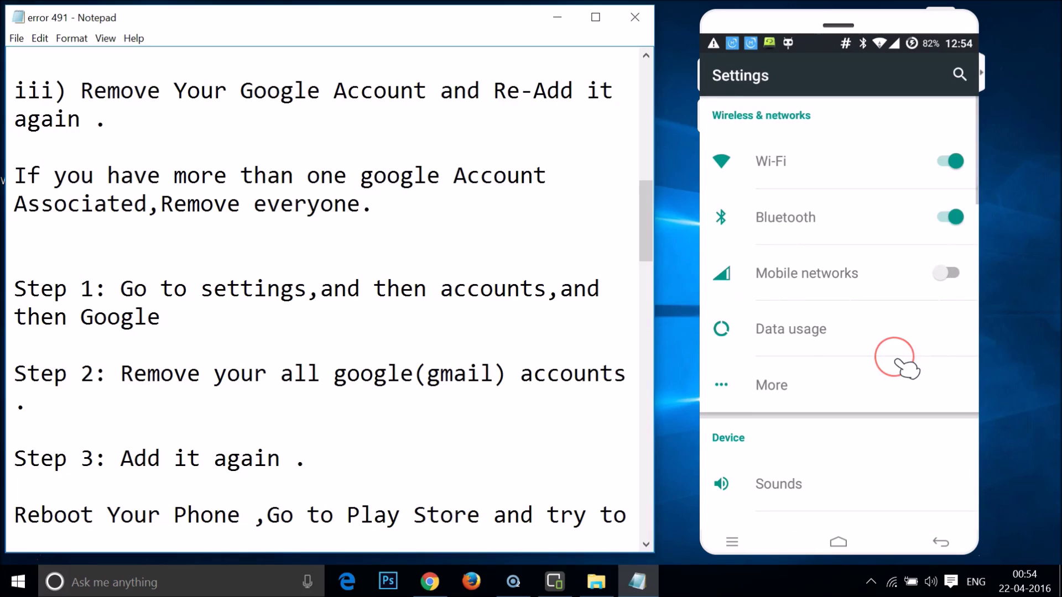
{"action": "scroll", "coordinate": [907, 369], "scroll_direction": "down", "scroll_amount": 10}
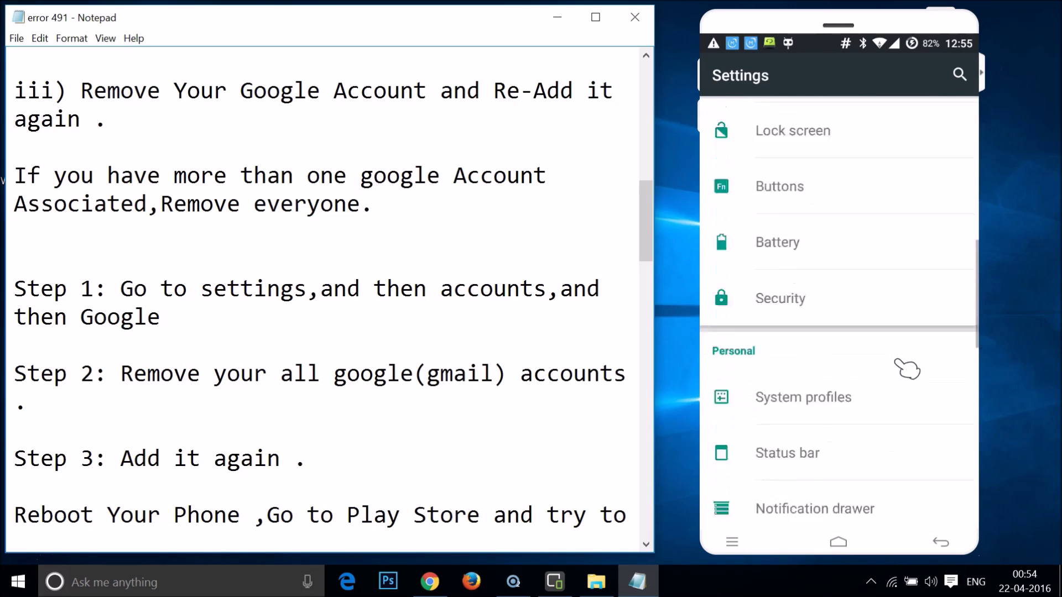
{"action": "left_click_drag", "start_coordinate": [855, 368], "coordinate": [807, 378]}
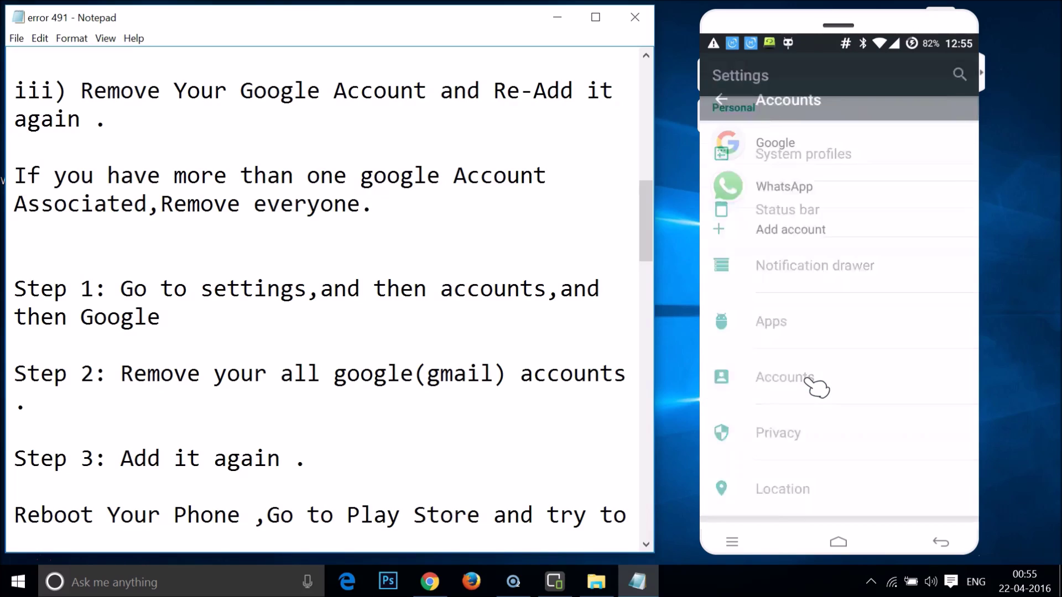
{"action": "left_click_drag", "start_coordinate": [844, 344], "coordinate": [778, 117]}
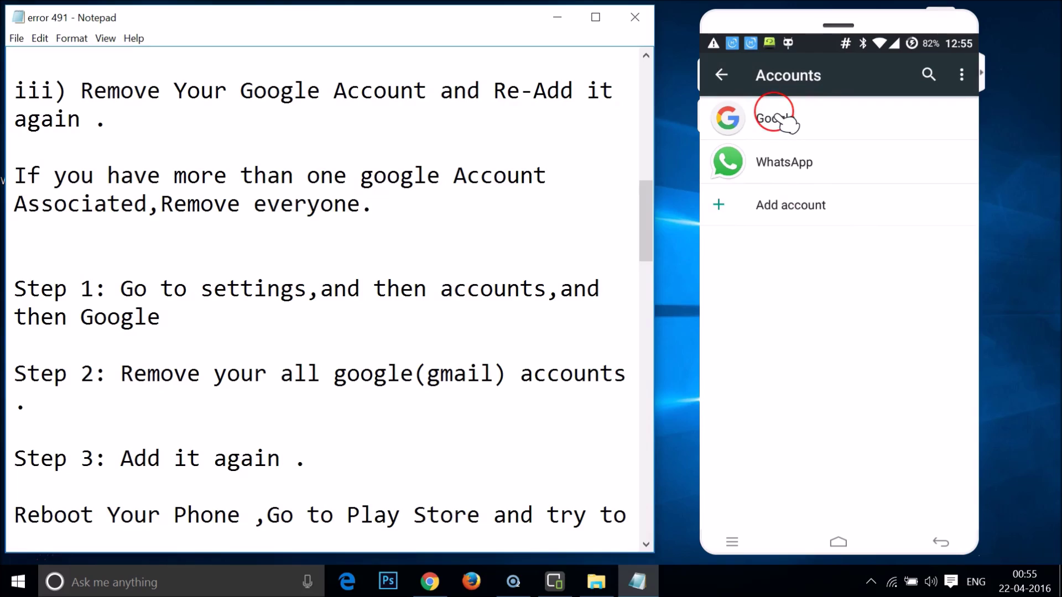
{"action": "left_click_drag", "start_coordinate": [818, 172], "coordinate": [826, 166]}
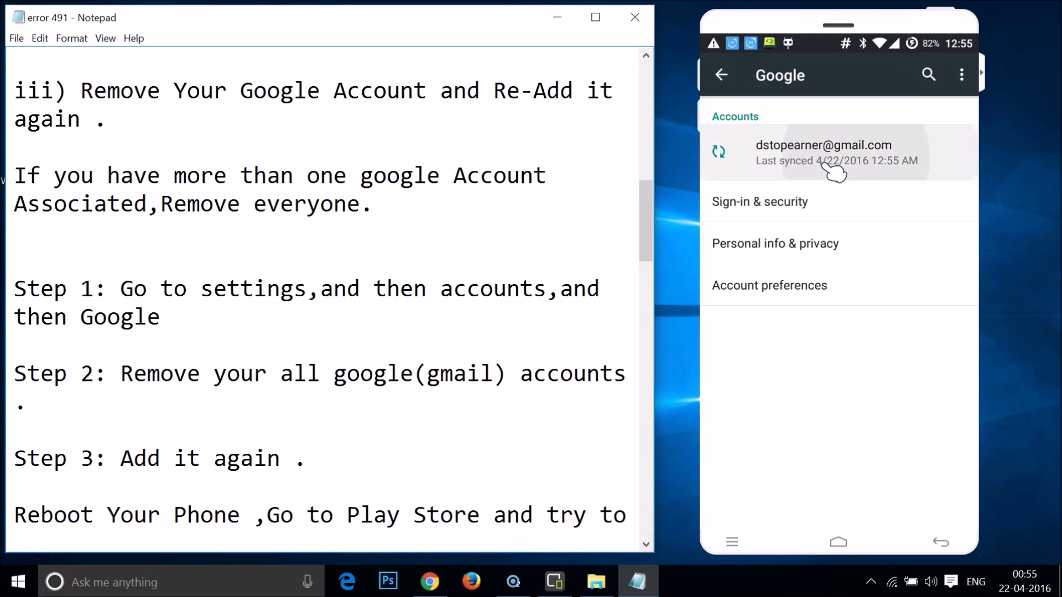
{"action": "left_click_drag", "start_coordinate": [957, 97], "coordinate": [877, 116]}
Remove the Google account from the phone and start adding a Google account.
{"action": "left_click", "coordinate": [876, 114]}
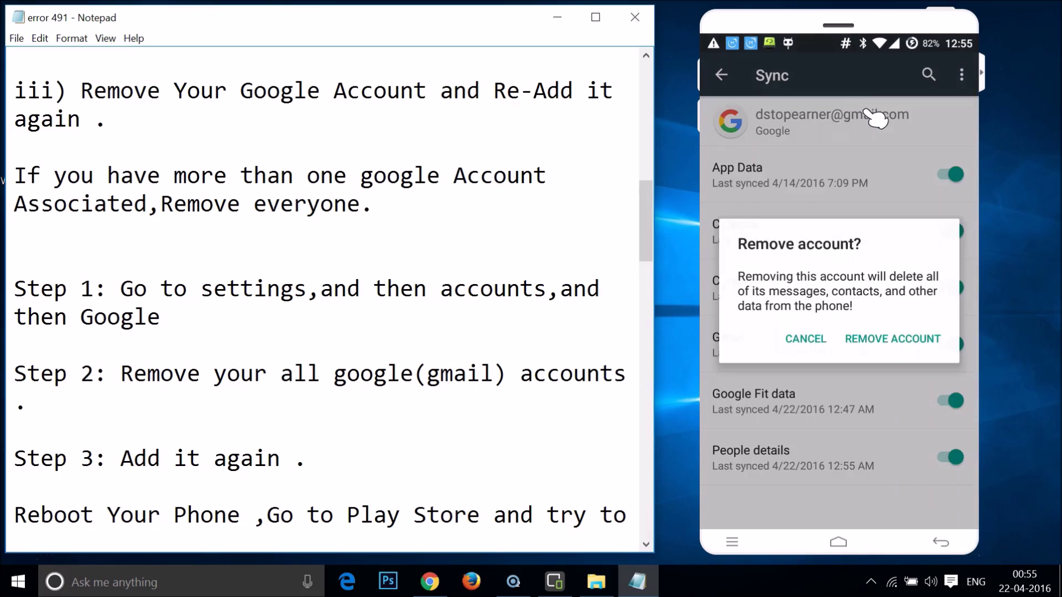
{"action": "left_click", "coordinate": [884, 340]}
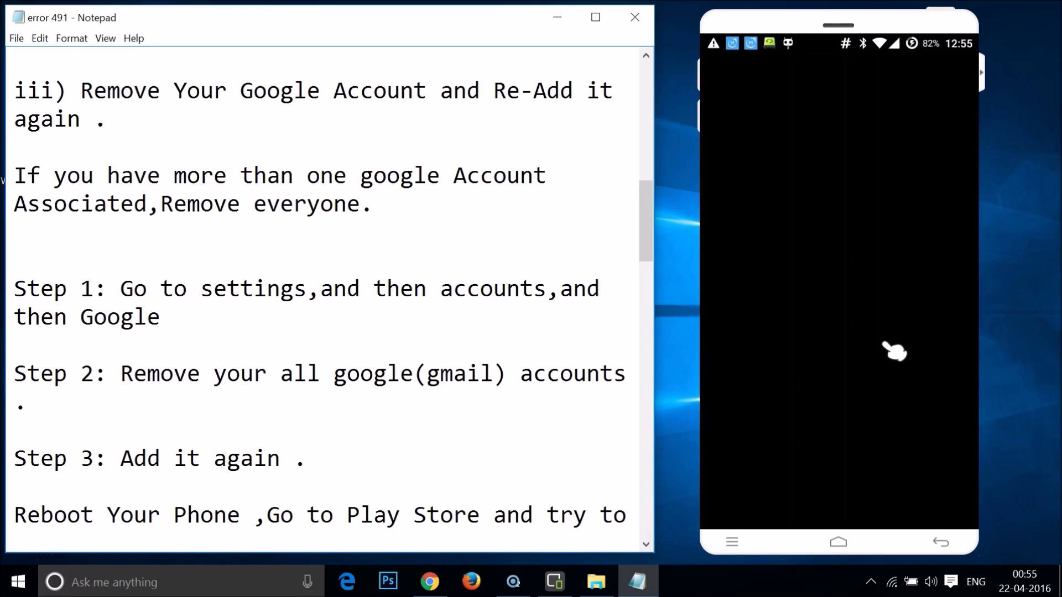
{"action": "left_click", "coordinate": [766, 176]}
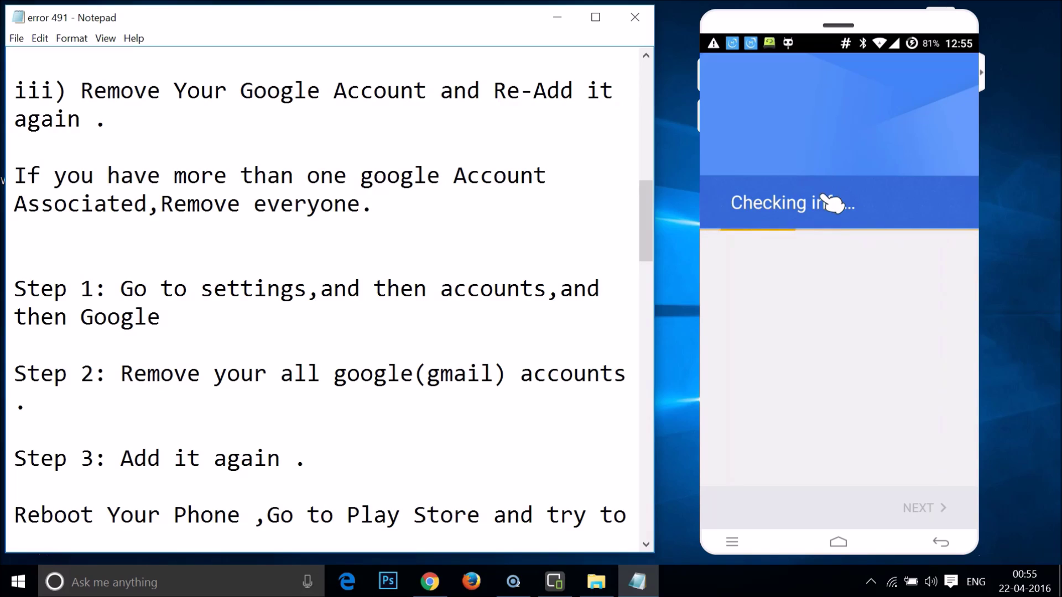
Enter the account's Gmail address and password to sign in.
{"action": "left_click", "coordinate": [830, 308]}
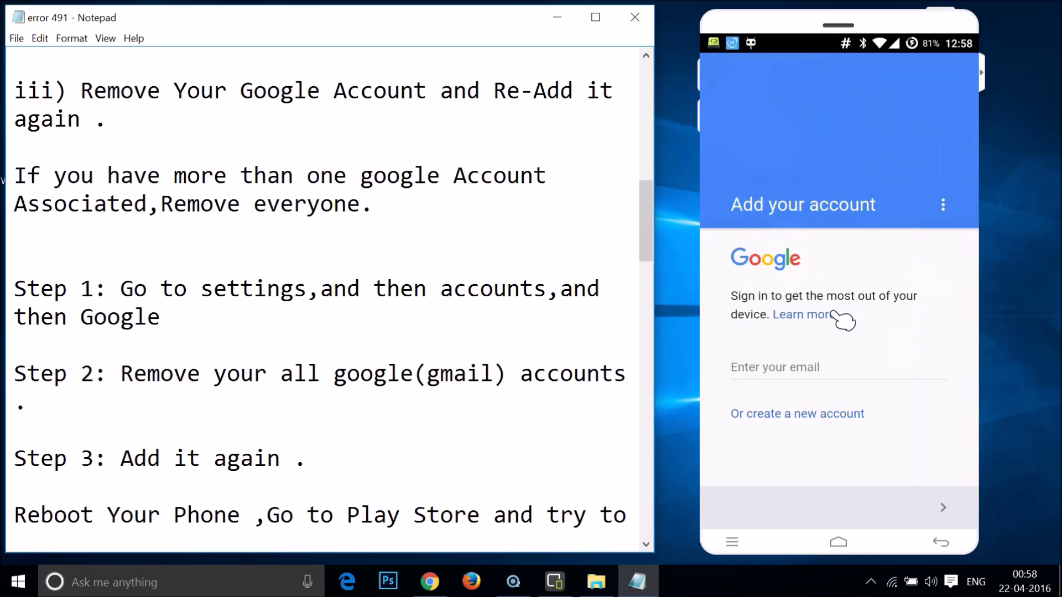
{"action": "left_click", "coordinate": [893, 301]}
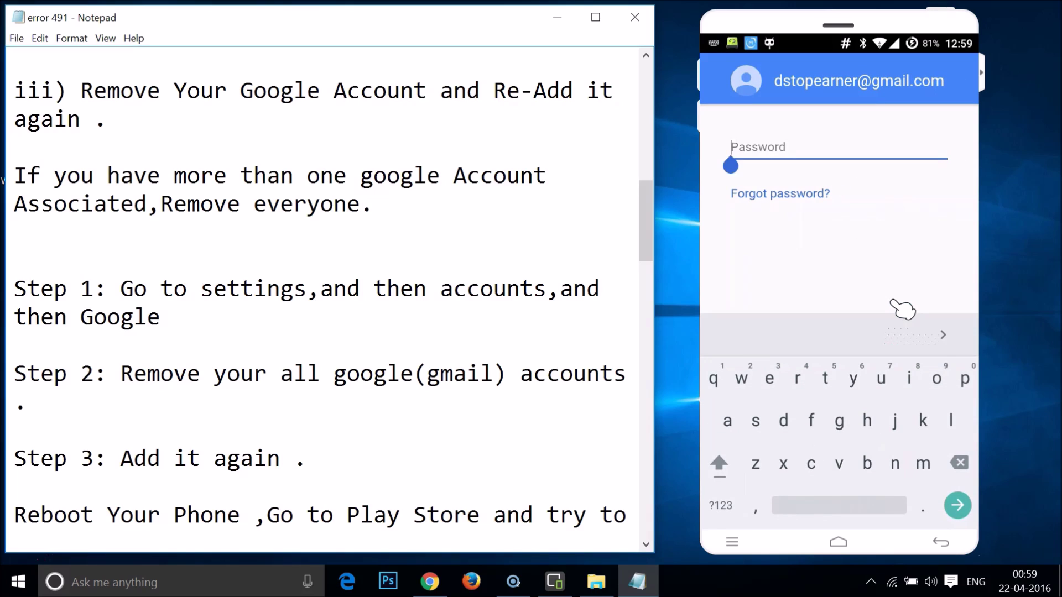
{"action": "type", "text": "••••••••a"}
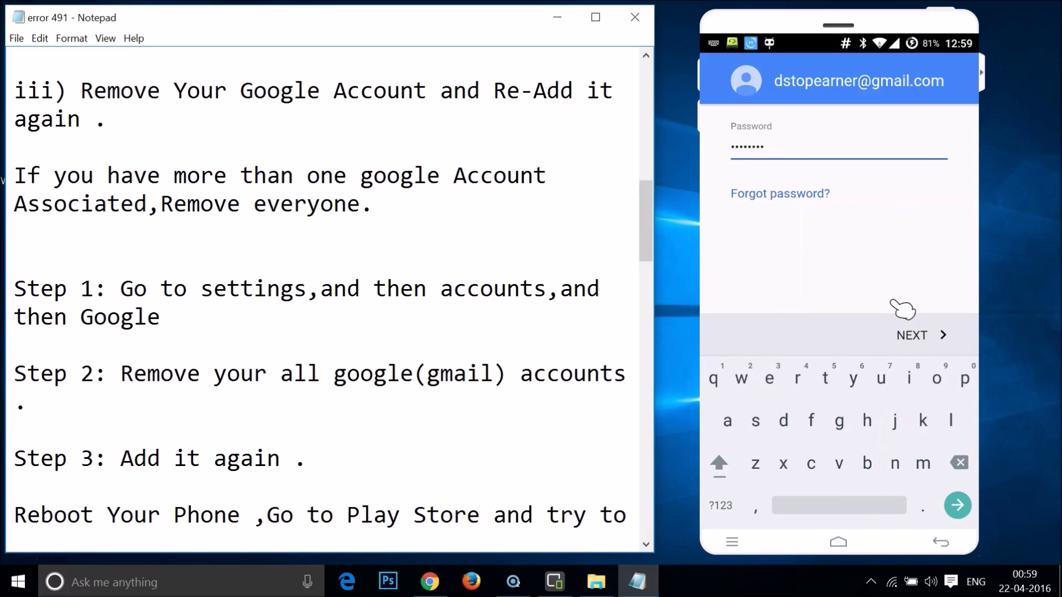
{"action": "left_click", "coordinate": [902, 312]}
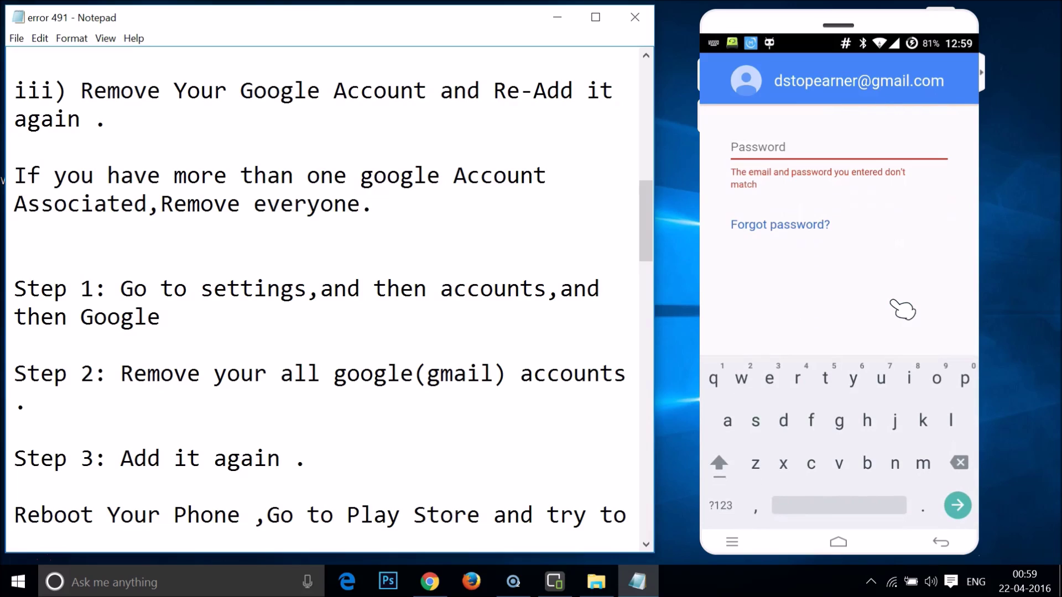
Retype the password after the mismatch error and submit it.
{"action": "left_click_drag", "start_coordinate": [893, 303], "coordinate": [819, 145]}
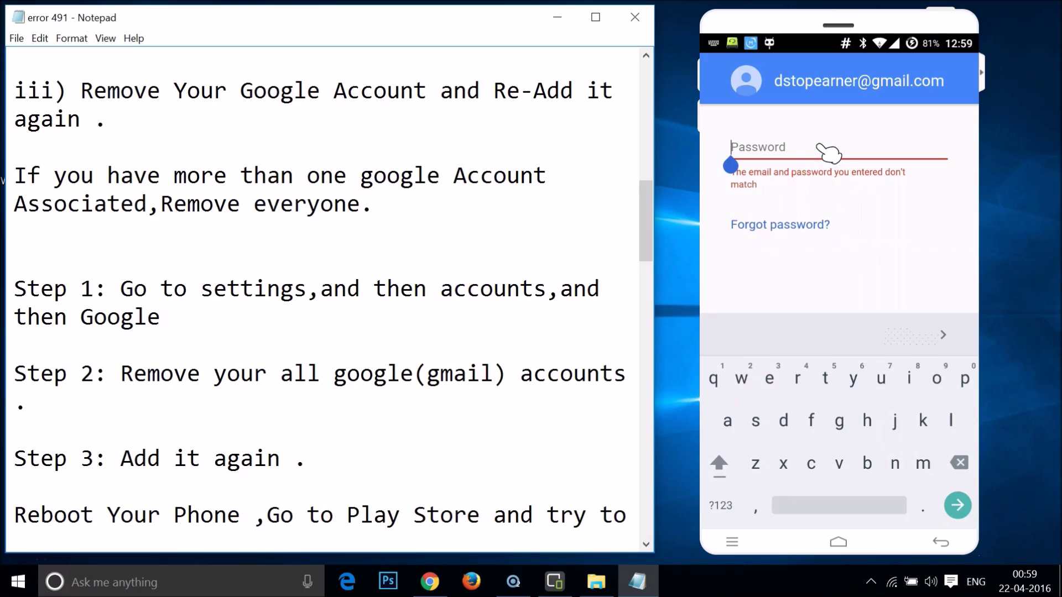
{"action": "left_click", "coordinate": [818, 147]}
{"action": "type", "text": "•••••••t"}
{"action": "left_click_drag", "start_coordinate": [863, 290], "coordinate": [919, 331]}
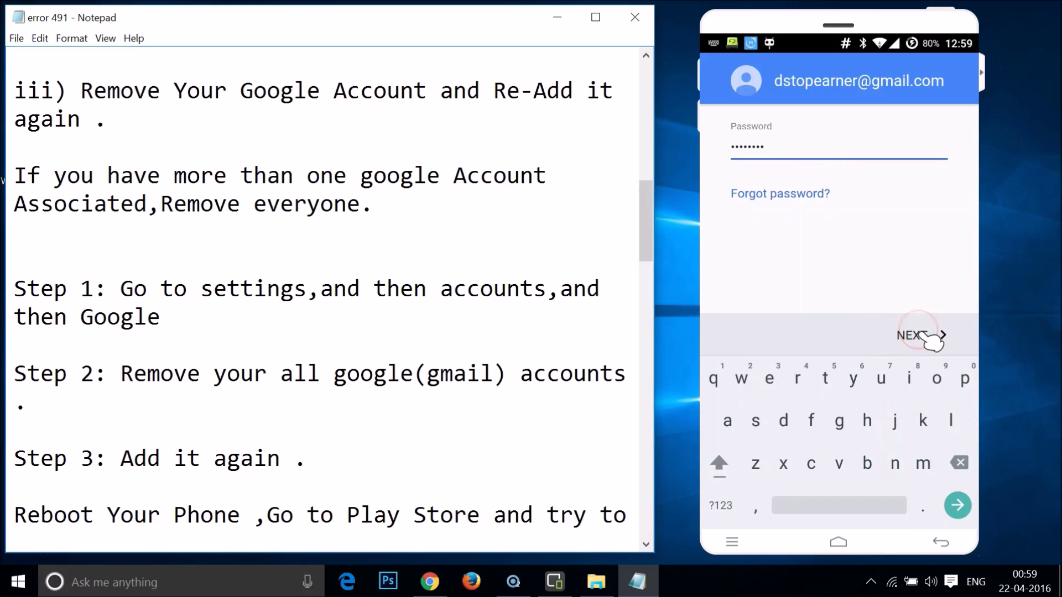
{"action": "left_click", "coordinate": [921, 334]}
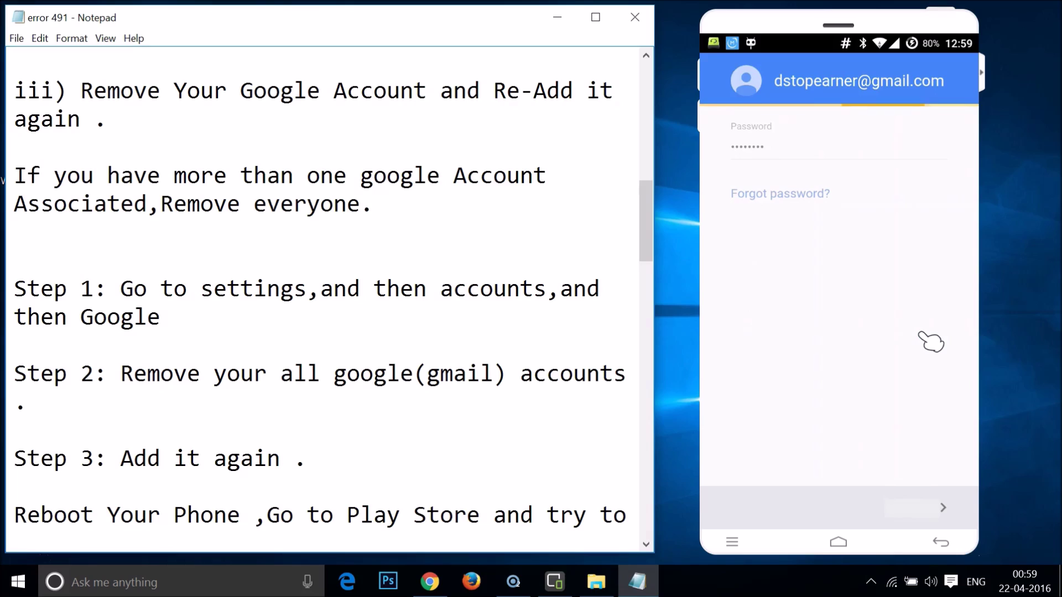
Accept the Google terms and continue past the Google services page.
{"action": "left_click", "coordinate": [923, 499]}
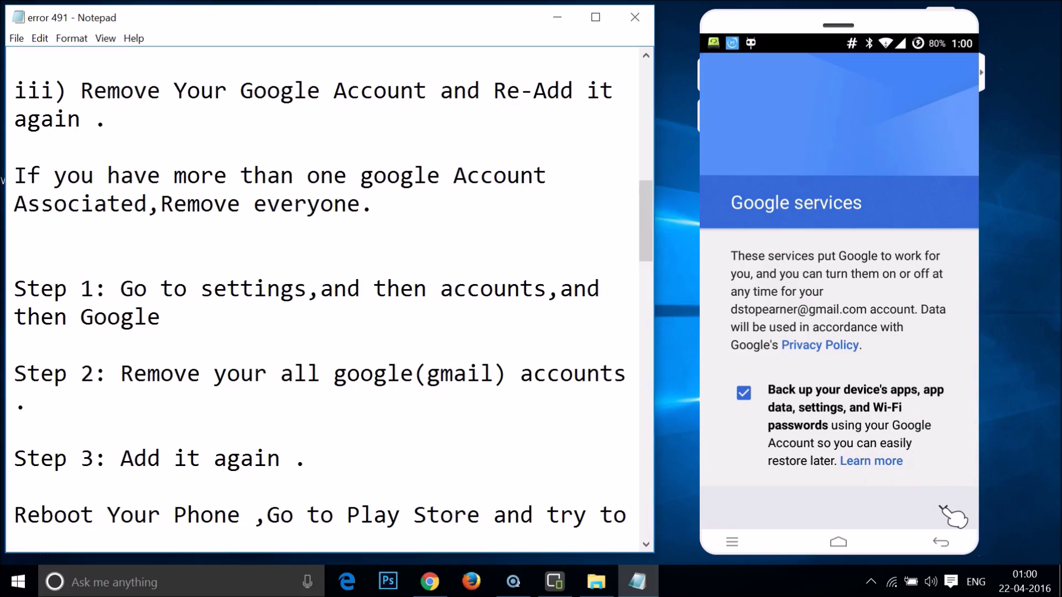
{"action": "left_click", "coordinate": [940, 507]}
{"action": "left_click", "coordinate": [931, 507]}
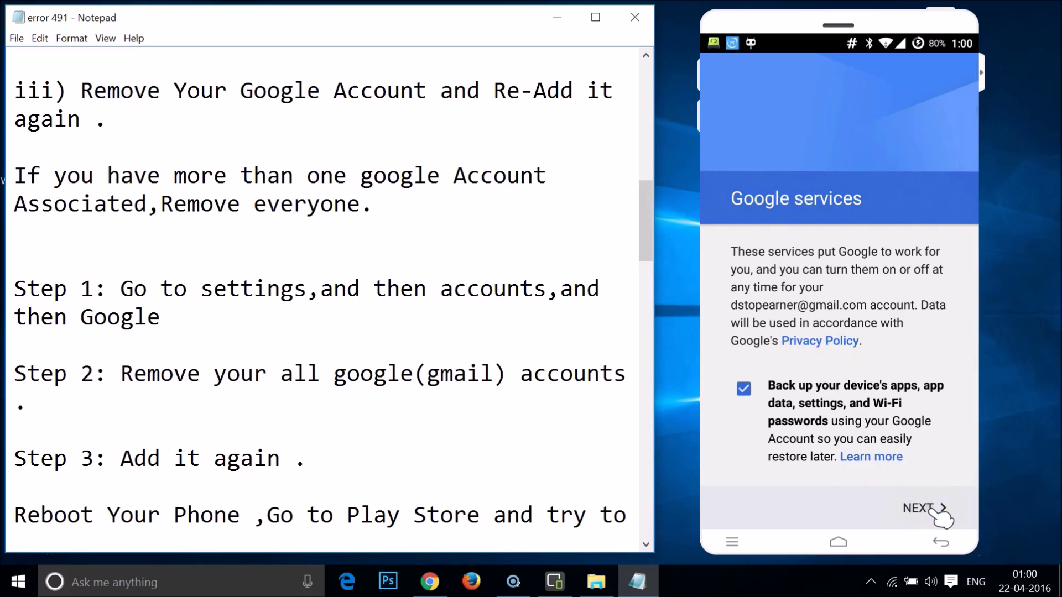
{"action": "left_click_drag", "start_coordinate": [935, 513], "coordinate": [923, 505]}
{"action": "left_click_drag", "start_coordinate": [935, 509], "coordinate": [934, 510]}
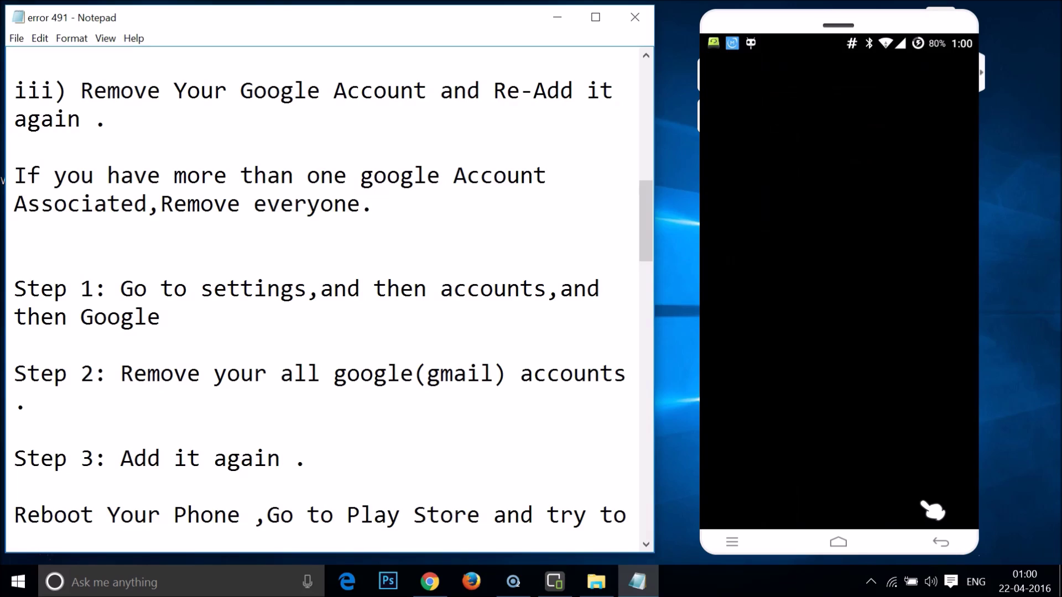
Decline payment info with 'No thanks' and finish setup, returning to Accounts.
{"action": "mouse_move", "coordinate": [933, 510]}
{"action": "left_mouse_down"}
{"action": "mouse_move", "coordinate": [920, 503]}
{"action": "mouse_move", "coordinate": [873, 329]}
{"action": "mouse_move", "coordinate": [816, 271]}
{"action": "mouse_move", "coordinate": [802, 233]}
{"action": "mouse_move", "coordinate": [763, 230]}
{"action": "mouse_move", "coordinate": [919, 219]}
{"action": "mouse_move", "coordinate": [819, 269]}
{"action": "mouse_move", "coordinate": [814, 343]}
{"action": "left_mouse_up"}
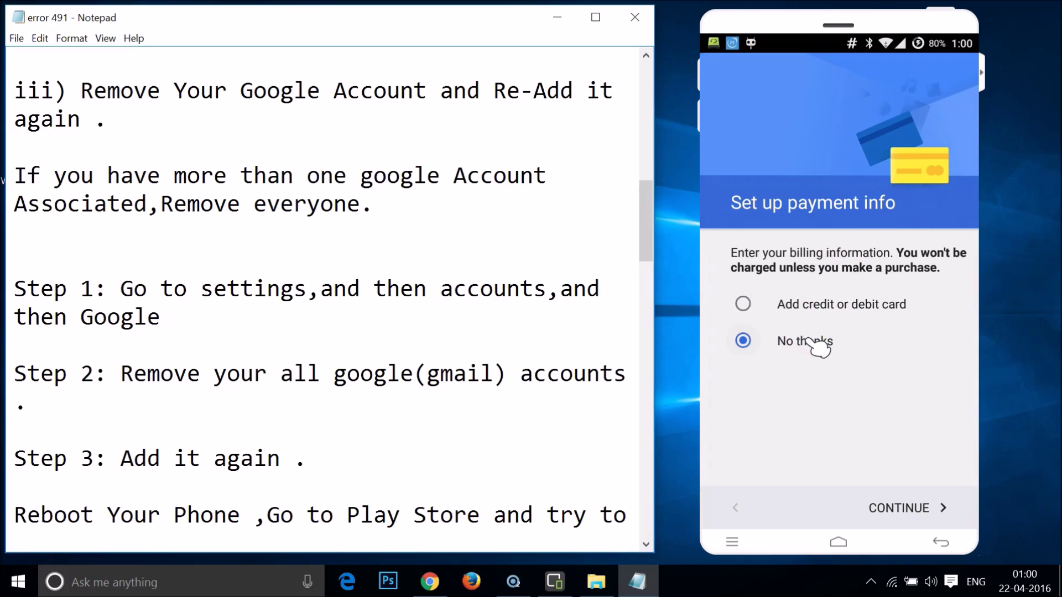
{"action": "left_click_drag", "start_coordinate": [880, 491], "coordinate": [888, 501]}
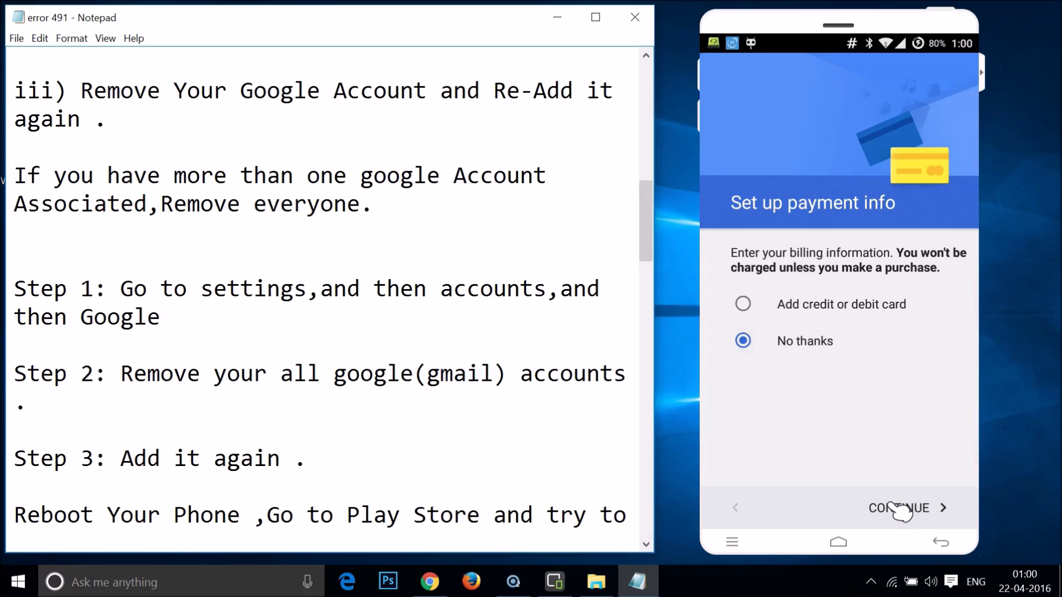
{"action": "left_click", "coordinate": [859, 278]}
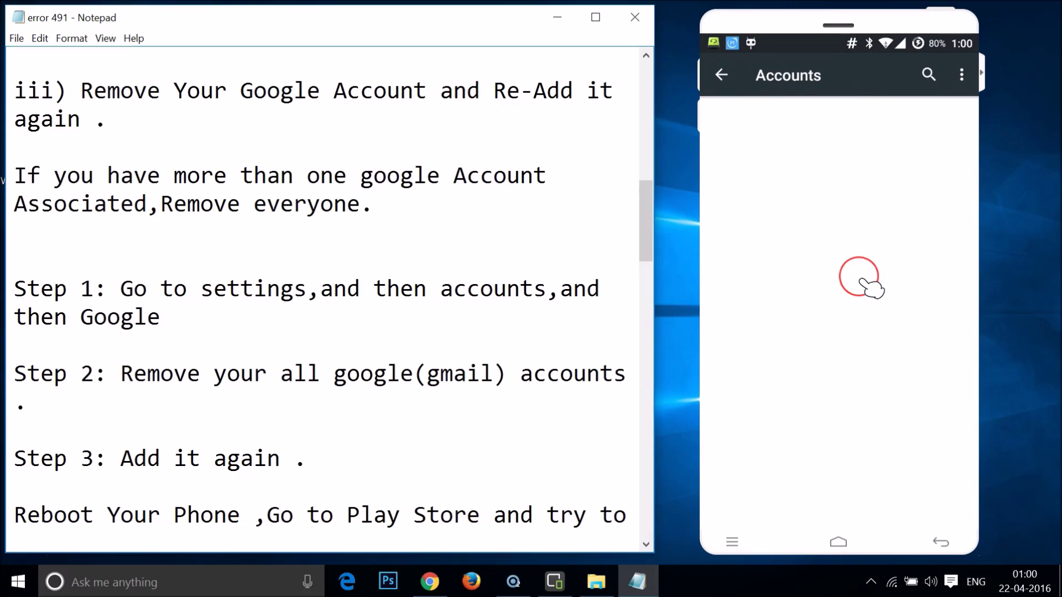
Check that Google is listed under Accounts, then scroll the notes to the Reboot line and Method 3.
{"action": "mouse_move", "coordinate": [860, 280]}
{"action": "left_mouse_down"}
{"action": "mouse_move", "coordinate": [798, 287]}
{"action": "mouse_move", "coordinate": [832, 228]}
{"action": "mouse_move", "coordinate": [818, 392]}
{"action": "mouse_move", "coordinate": [878, 323]}
{"action": "mouse_move", "coordinate": [860, 238]}
{"action": "mouse_move", "coordinate": [844, 298]}
{"action": "mouse_move", "coordinate": [832, 165]}
{"action": "mouse_move", "coordinate": [740, 145]}
{"action": "mouse_move", "coordinate": [780, 116]}
{"action": "mouse_move", "coordinate": [800, 119]}
{"action": "left_mouse_up"}
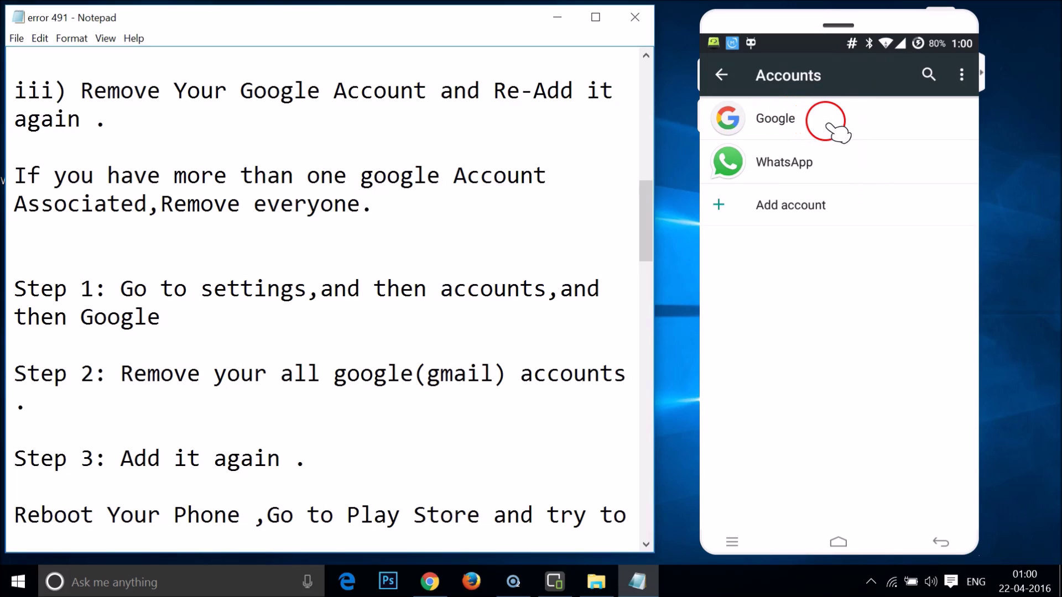
{"action": "left_click", "coordinate": [236, 255]}
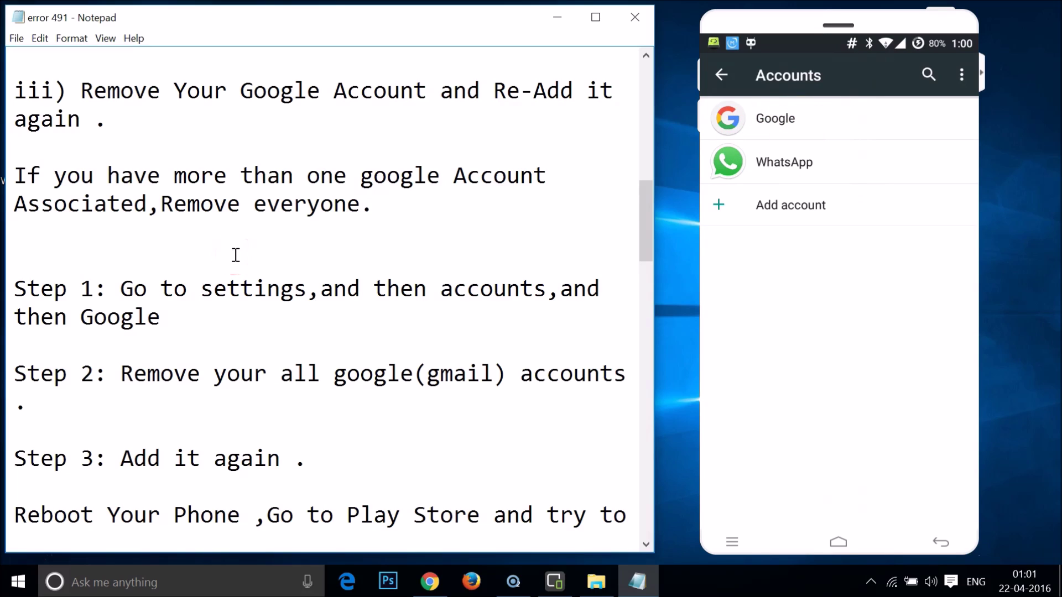
{"action": "scroll", "coordinate": [236, 255], "scroll_direction": "down", "scroll_amount": 3}
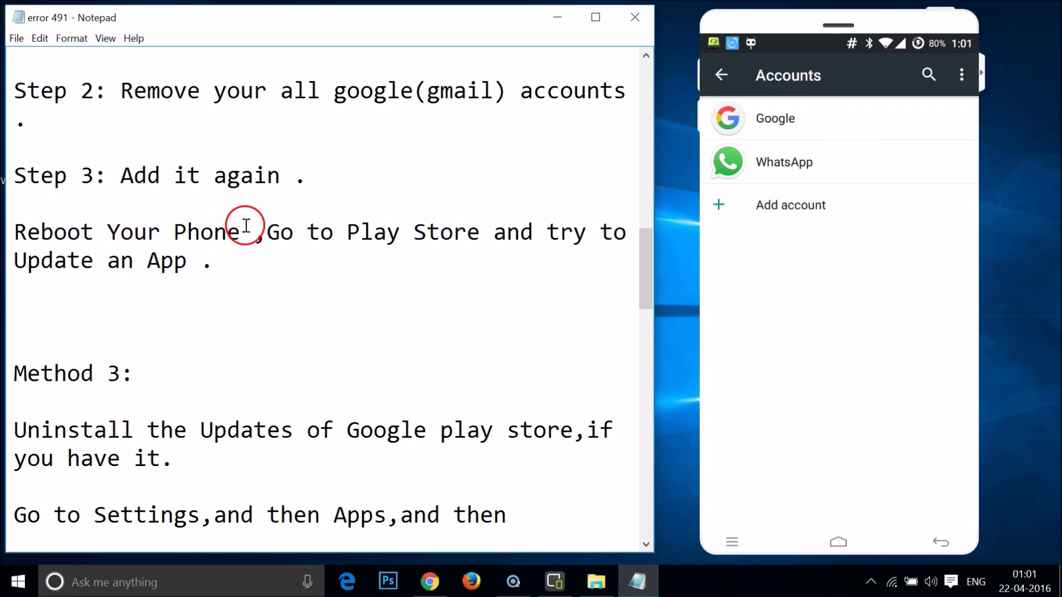
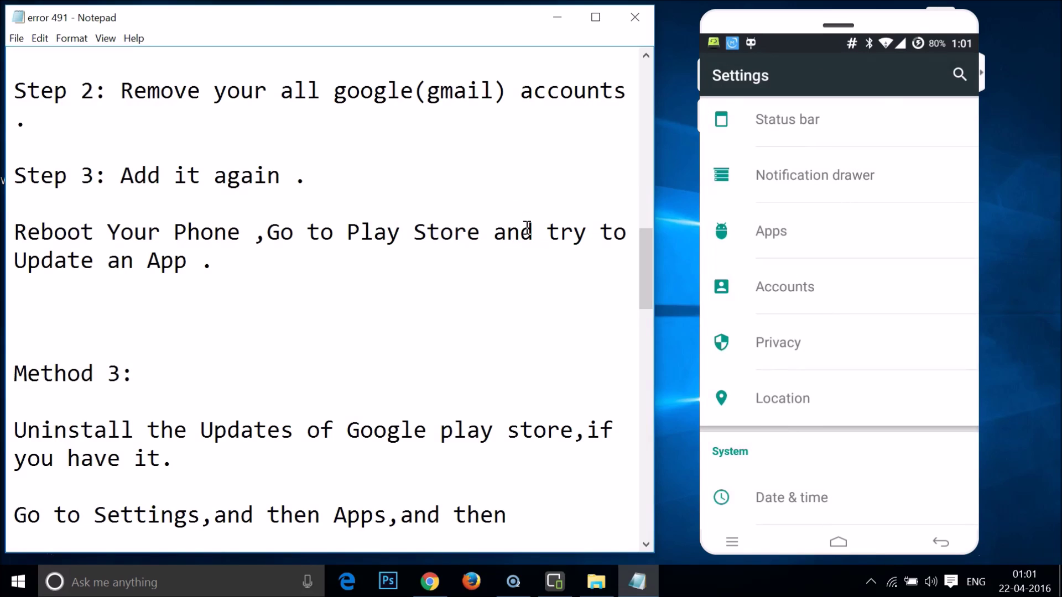
Scroll the Notepad guide down to the Method 3 uninstall-updates and Method 4 recovery instructions.
{"action": "scroll", "coordinate": [317, 238], "scroll_direction": "up", "scroll_amount": 7}
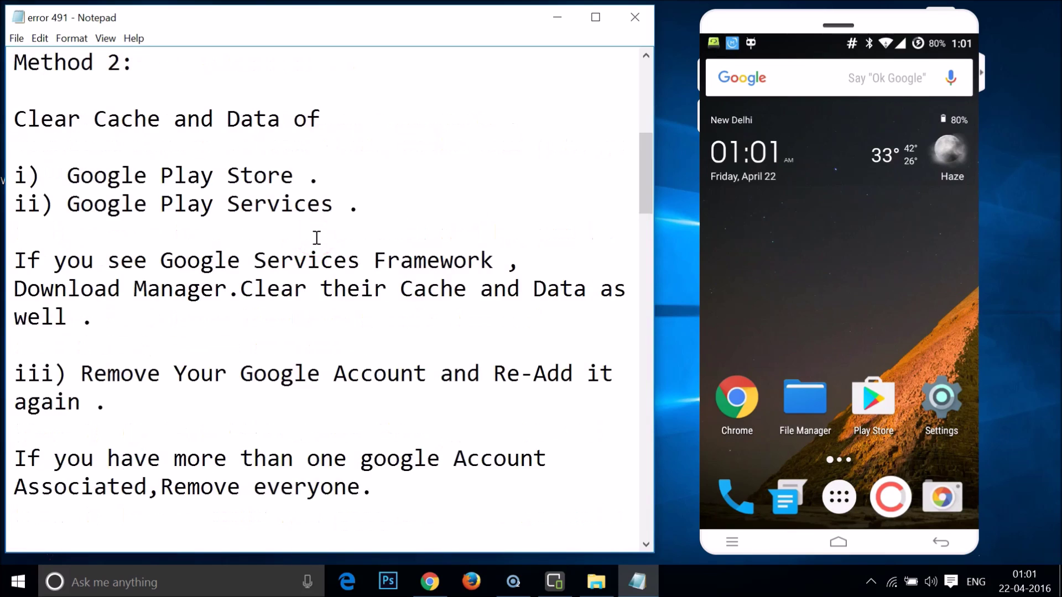
{"action": "scroll", "coordinate": [316, 238], "scroll_direction": "up", "scroll_amount": 2}
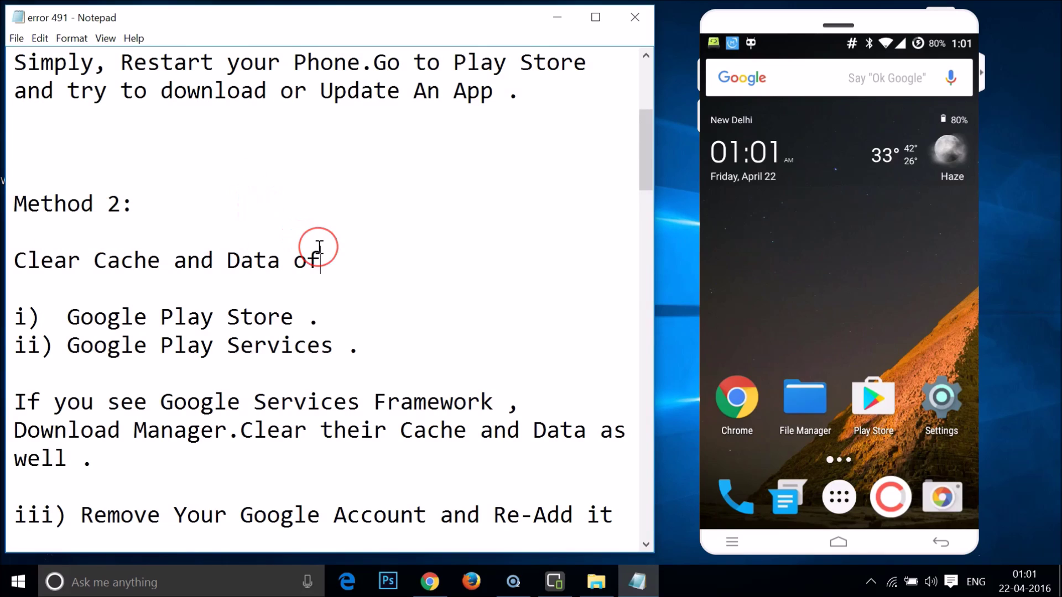
{"action": "scroll", "coordinate": [319, 247], "scroll_direction": "down", "scroll_amount": 10}
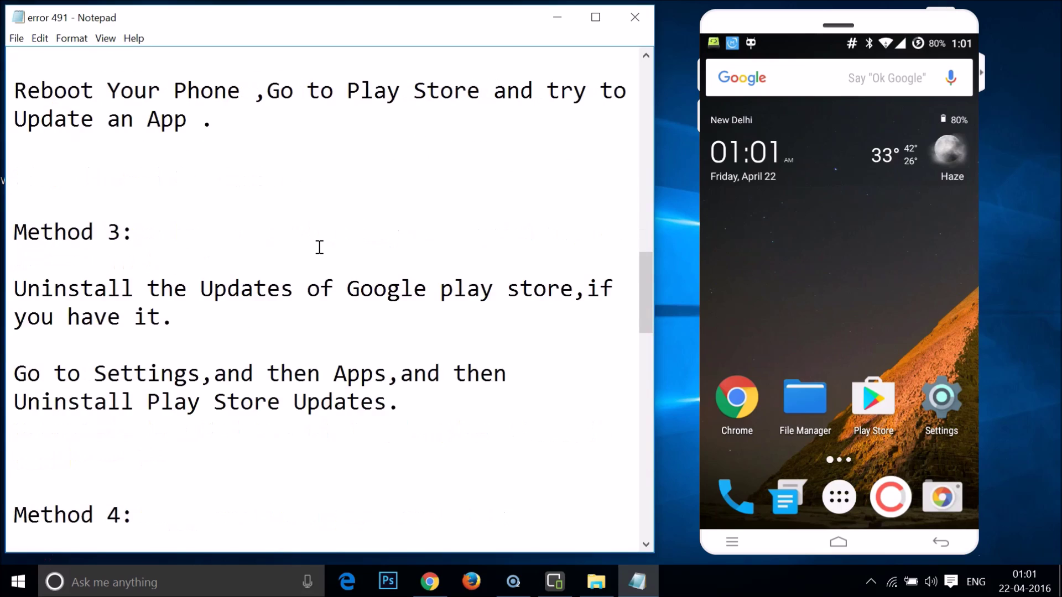
{"action": "scroll", "coordinate": [319, 247], "scroll_direction": "down", "scroll_amount": 2}
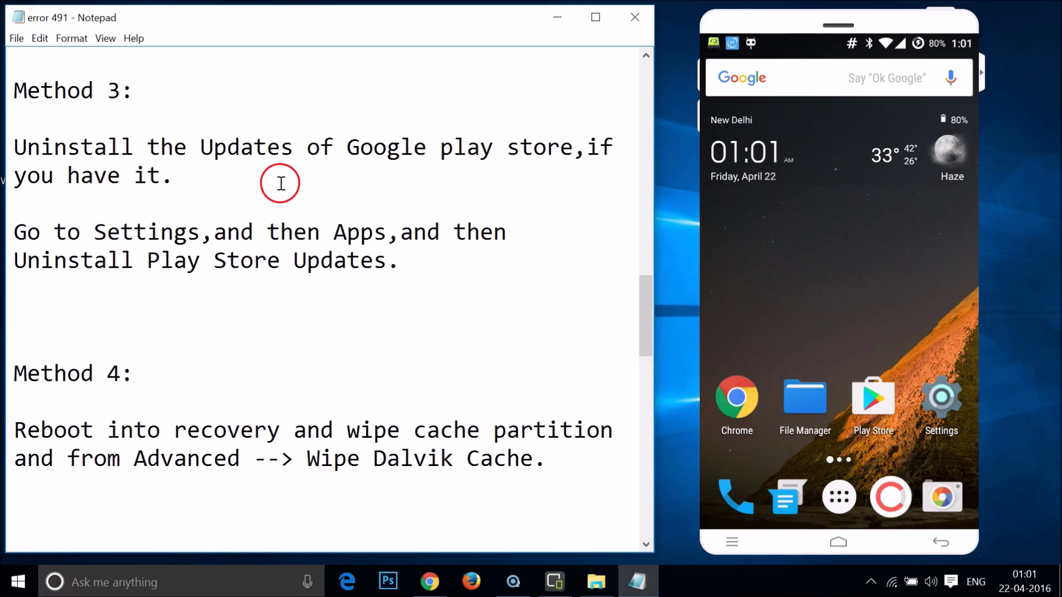
Open the phone's app list in Settings and switch to the ALL tab.
{"action": "left_click", "coordinate": [940, 411]}
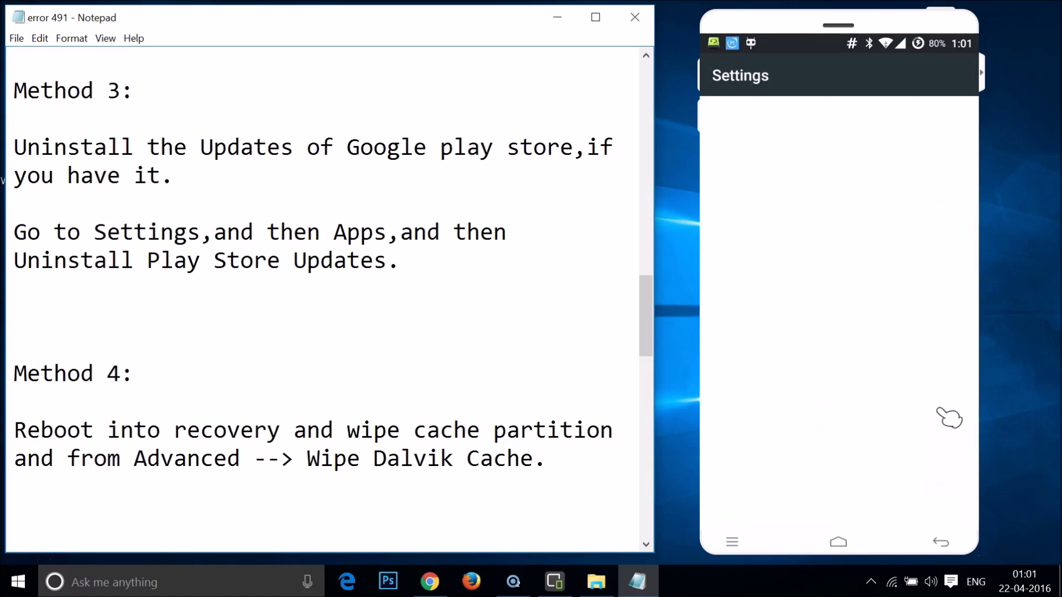
{"action": "scroll", "coordinate": [949, 418], "scroll_direction": "down", "scroll_amount": 10}
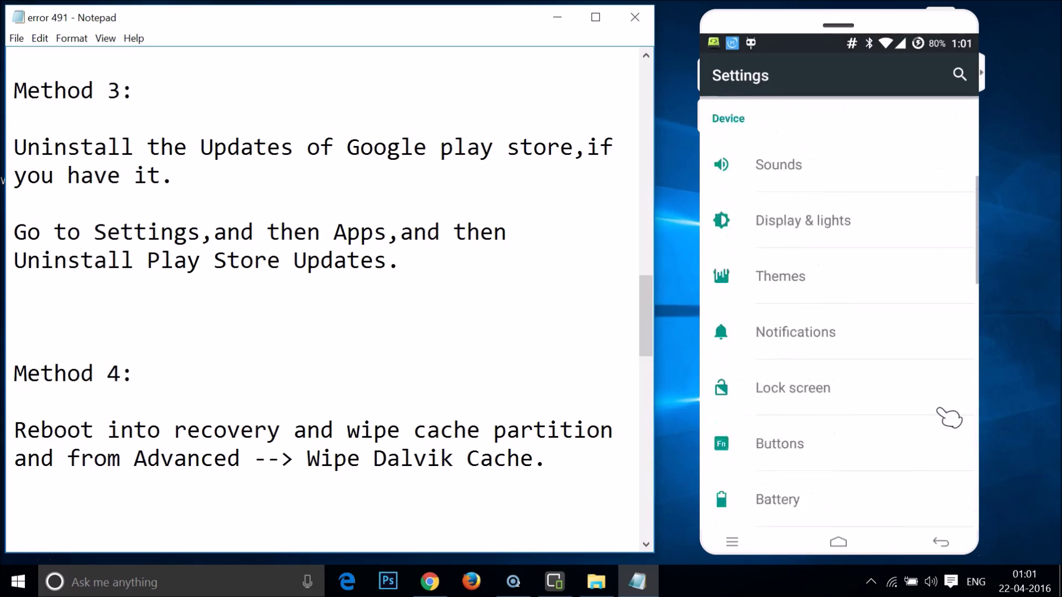
{"action": "left_click", "coordinate": [824, 276]}
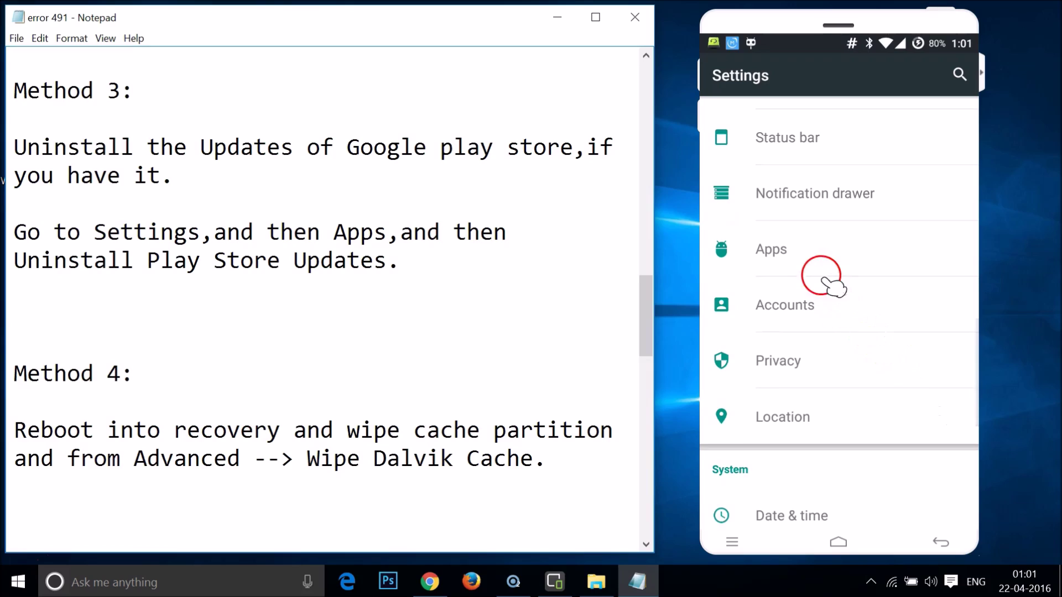
{"action": "left_click", "coordinate": [813, 243]}
{"action": "left_click", "coordinate": [935, 108]}
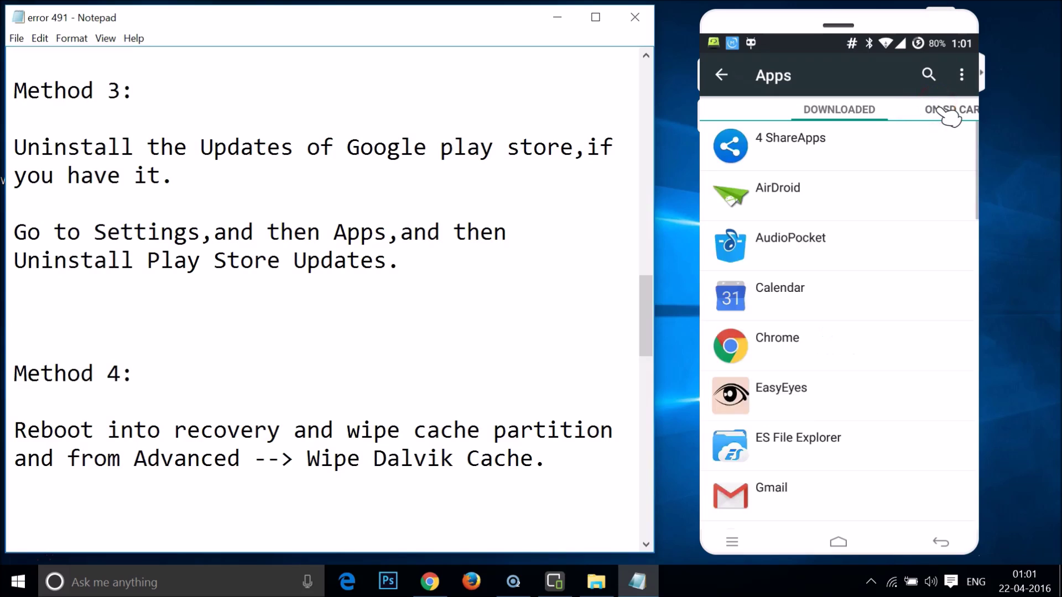
{"action": "left_click", "coordinate": [938, 110]}
{"action": "left_click", "coordinate": [938, 110]}
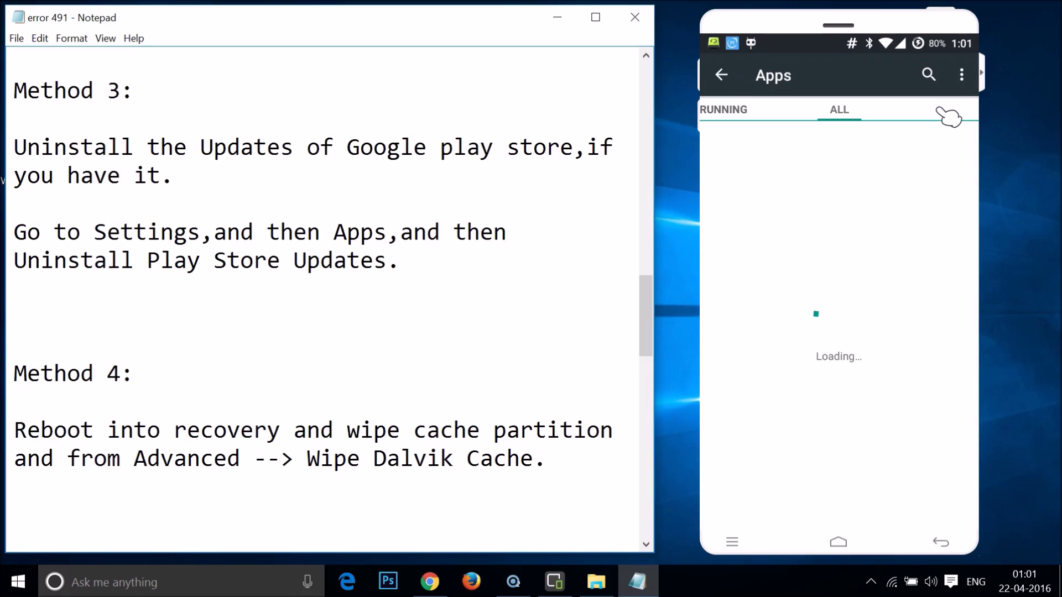
Find Google Play Store in the list and begin uninstalling its updates.
{"action": "scroll", "coordinate": [949, 117], "scroll_direction": "down", "scroll_amount": 10}
{"action": "scroll", "coordinate": [948, 116], "scroll_direction": "down", "scroll_amount": 15}
{"action": "scroll", "coordinate": [949, 116], "scroll_direction": "down", "scroll_amount": 8}
{"action": "scroll", "coordinate": [949, 116], "scroll_direction": "up", "scroll_amount": 3}
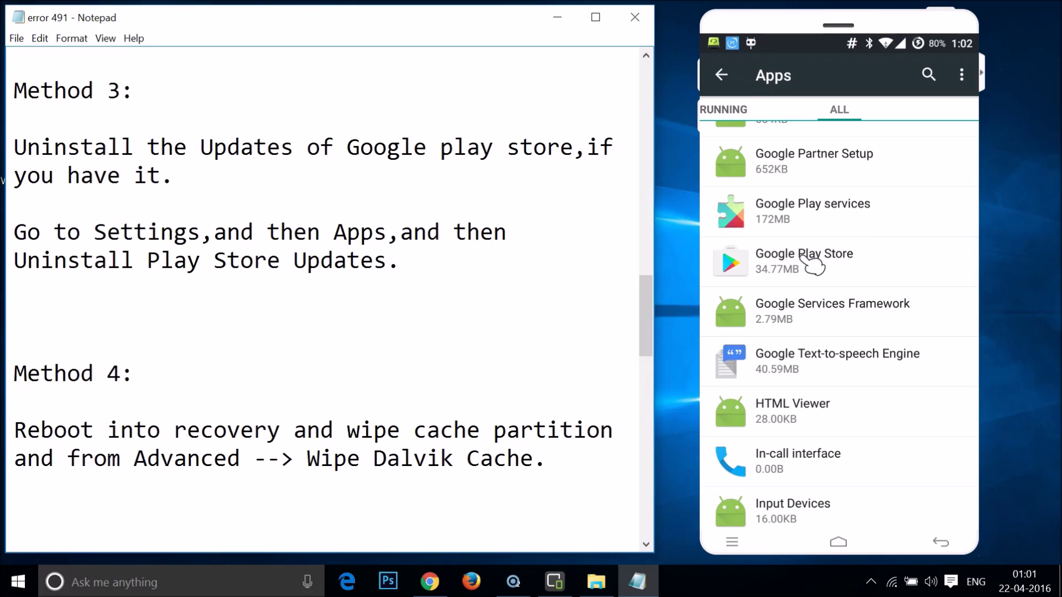
{"action": "left_click", "coordinate": [905, 190]}
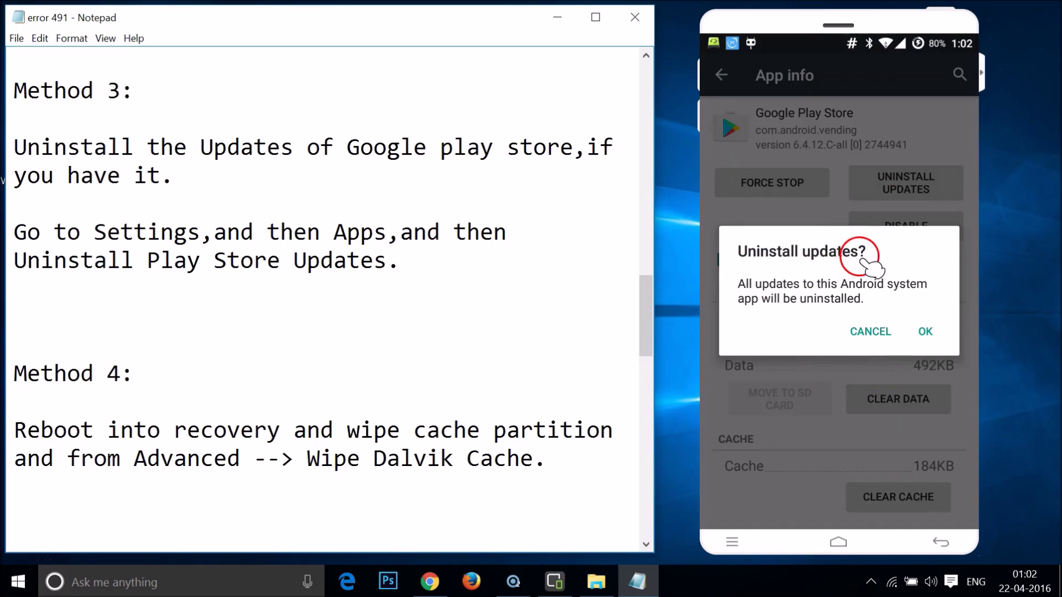
Confirm both prompts to roll Google Play Store back to factory version 5.12.10.
{"action": "left_click", "coordinate": [926, 332]}
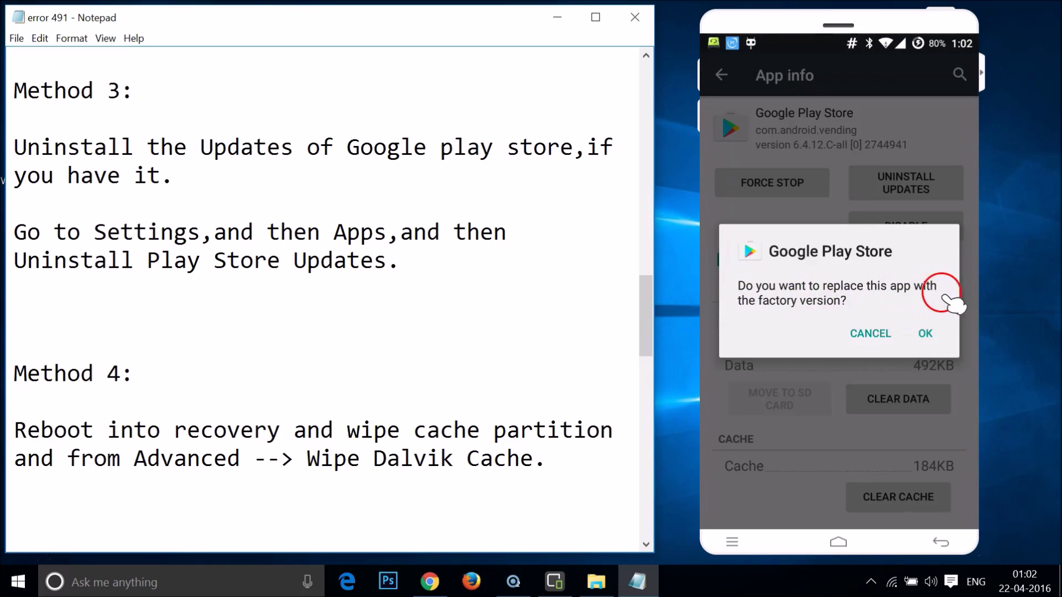
{"action": "left_click", "coordinate": [925, 333]}
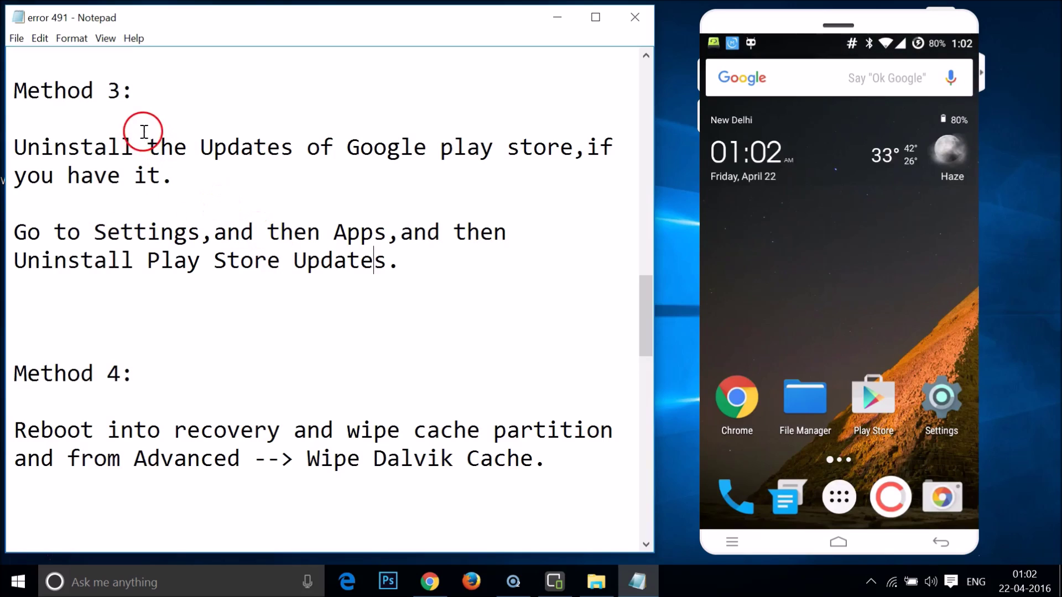
Scroll the Notepad guide through the Samsung recovery-mode steps to the Dalvik cache section.
{"action": "left_click", "coordinate": [222, 177]}
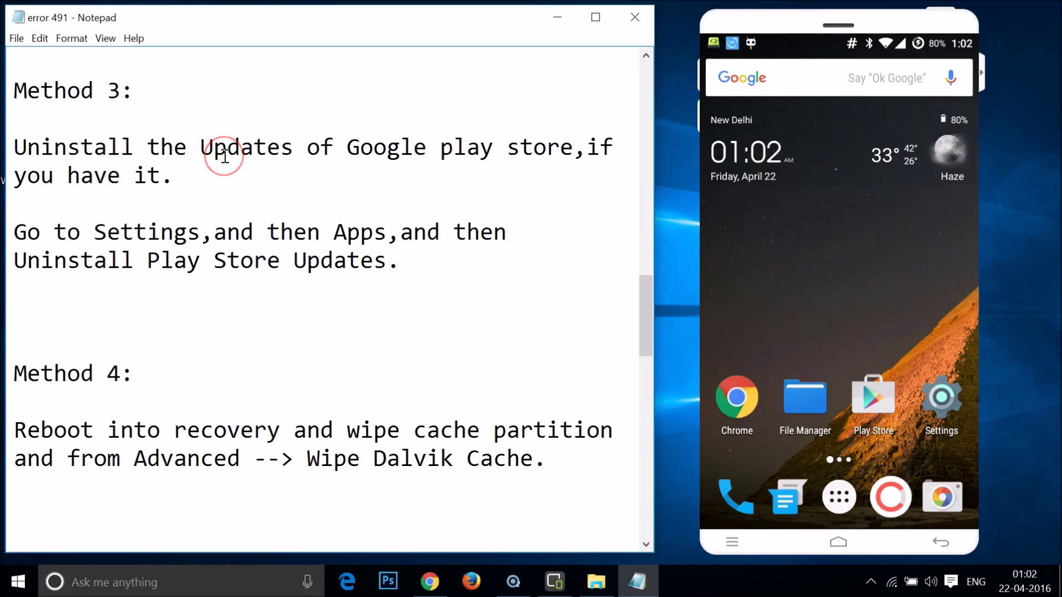
{"action": "scroll", "coordinate": [359, 213], "scroll_direction": "down", "scroll_amount": 2}
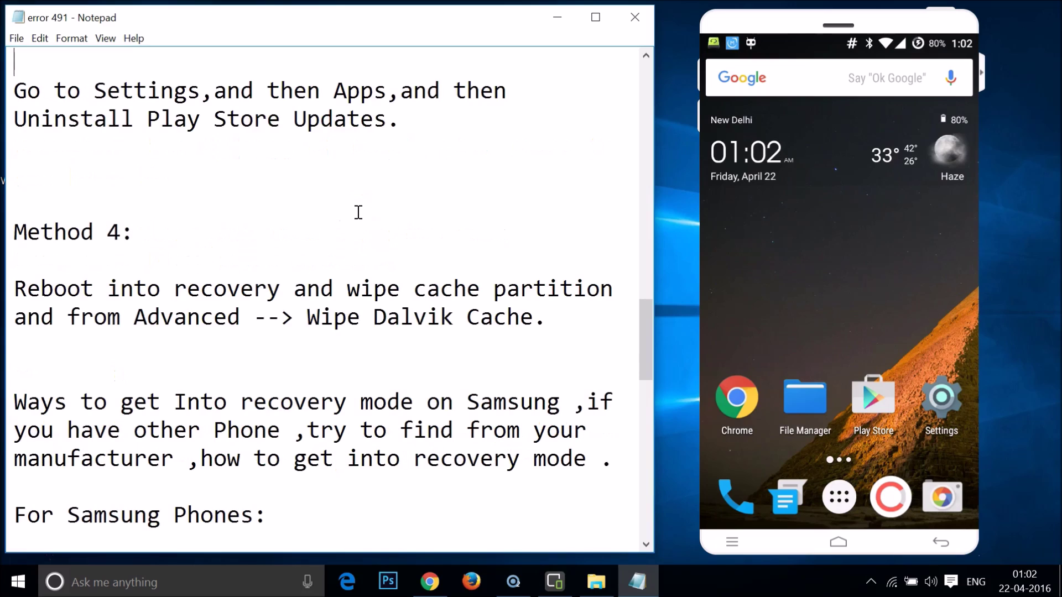
{"action": "scroll", "coordinate": [358, 212], "scroll_direction": "down", "scroll_amount": 2}
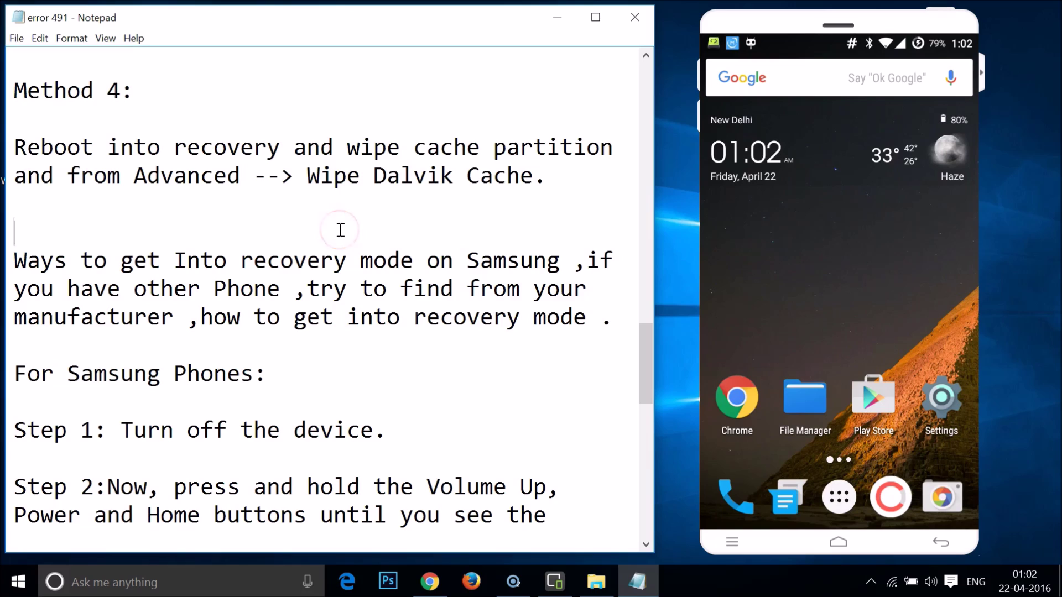
{"action": "scroll", "coordinate": [341, 230], "scroll_direction": "down", "scroll_amount": 2}
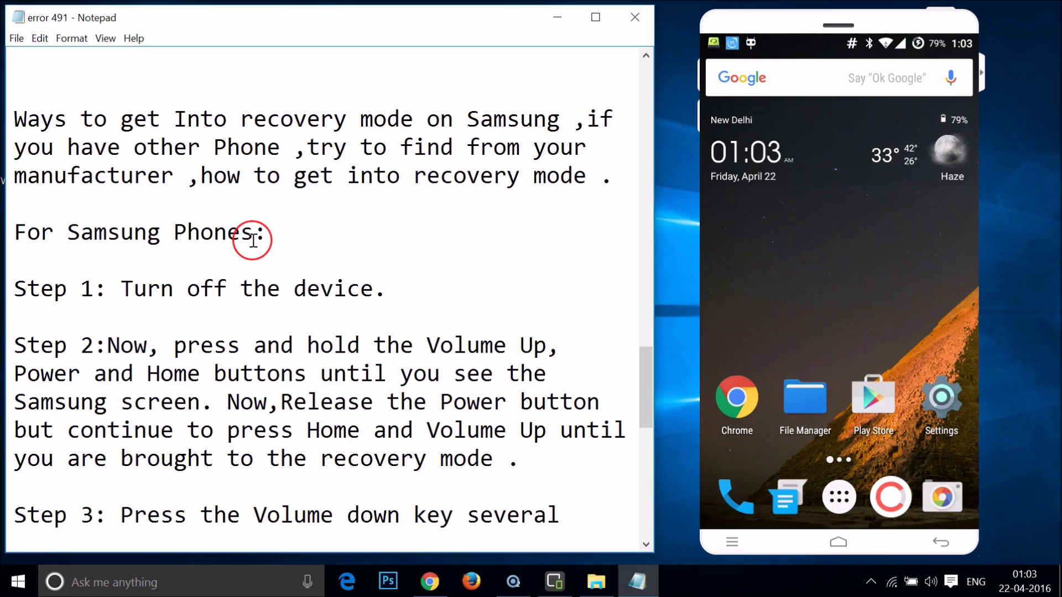
{"action": "scroll", "coordinate": [254, 241], "scroll_direction": "down", "scroll_amount": 2}
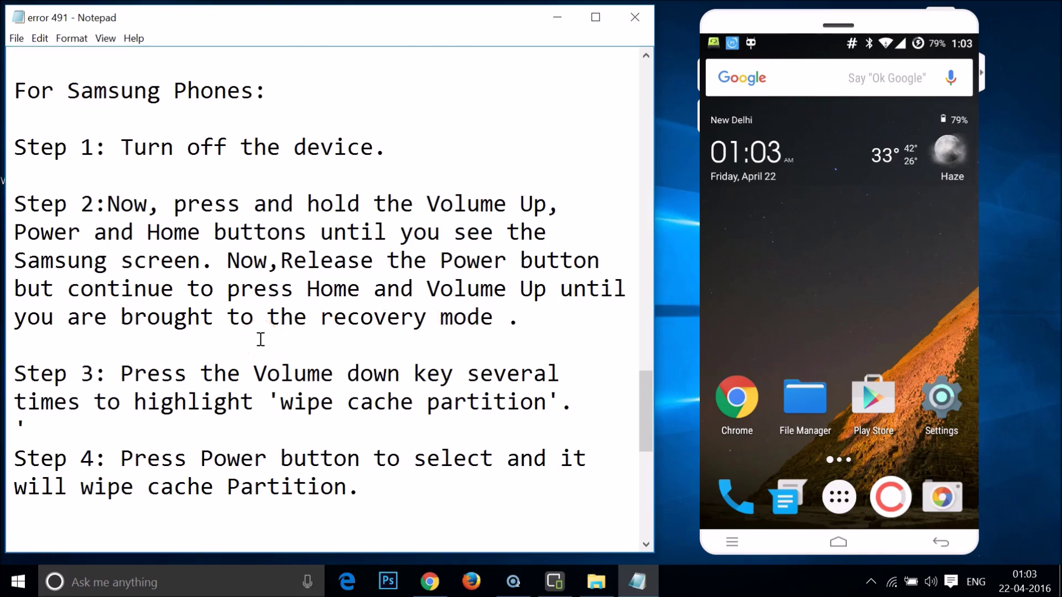
{"action": "scroll", "coordinate": [261, 339], "scroll_direction": "down", "scroll_amount": 2}
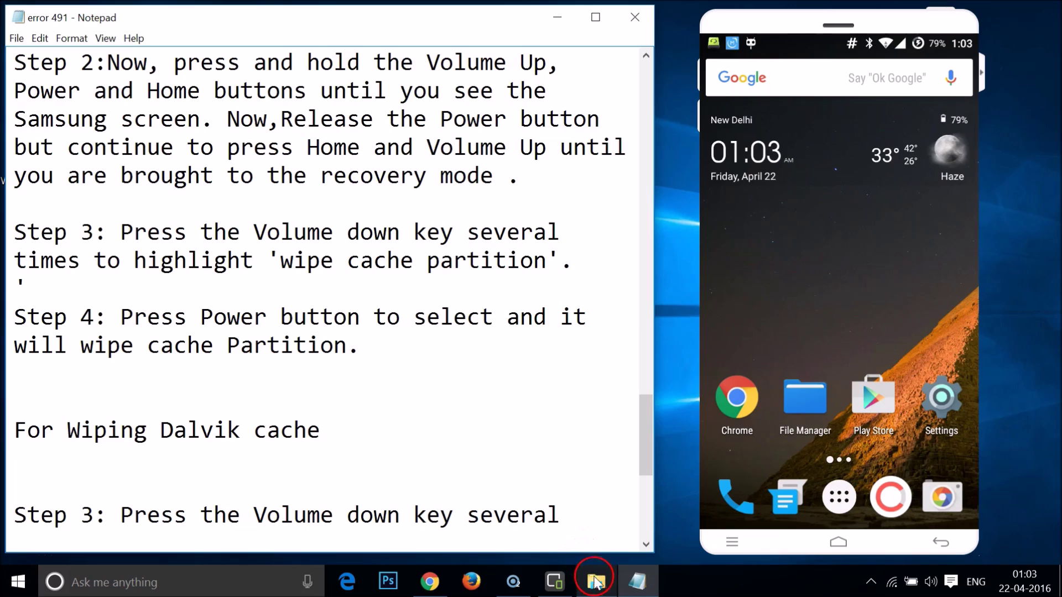
Open the wipe cache partition screenshot, zoom in on its menu, and glance at the notes.
{"action": "left_click", "coordinate": [596, 581]}
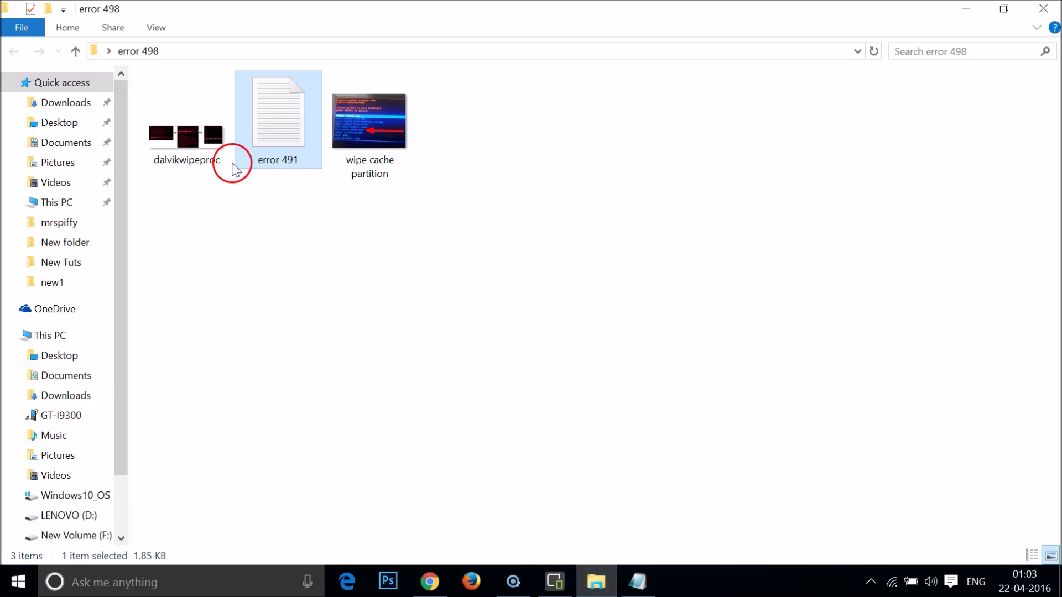
{"action": "double_click", "coordinate": [365, 160]}
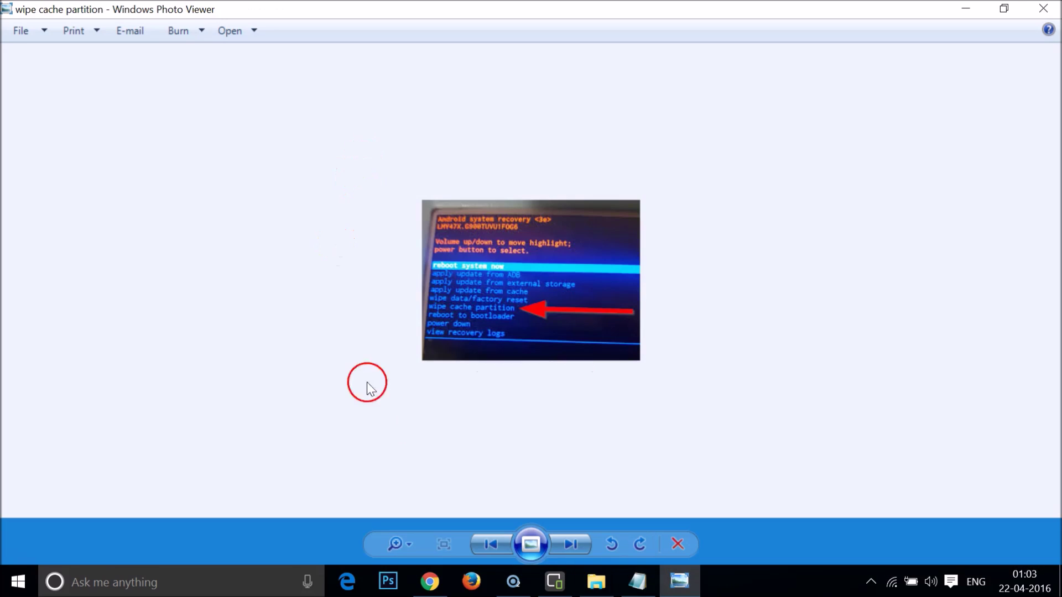
{"action": "left_click", "coordinate": [410, 544]}
{"action": "left_click_drag", "start_coordinate": [411, 546], "coordinate": [408, 521]}
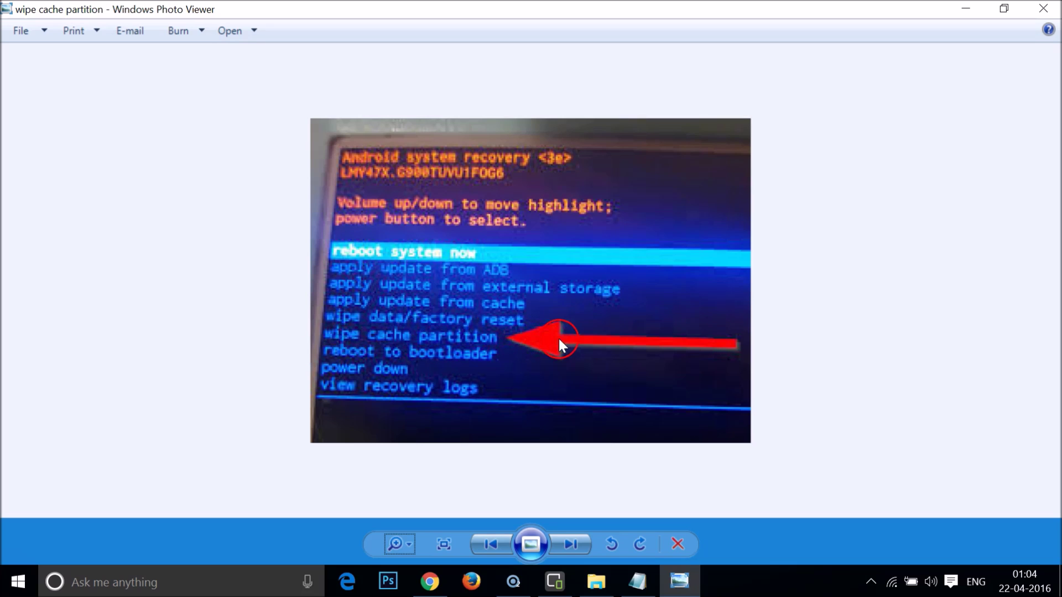
{"action": "left_click", "coordinate": [636, 585]}
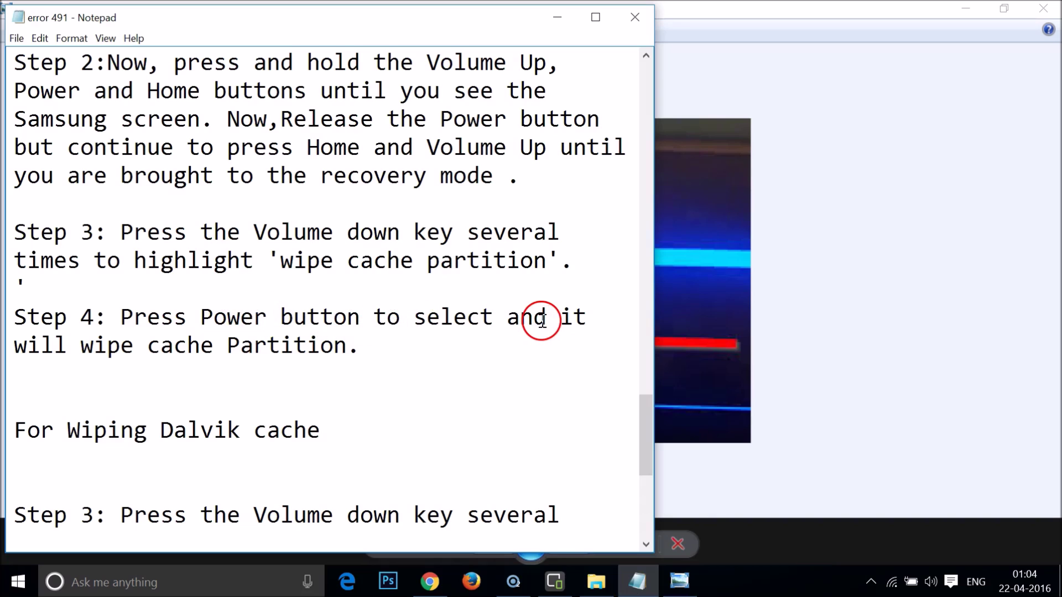
{"action": "left_click", "coordinate": [558, 21]}
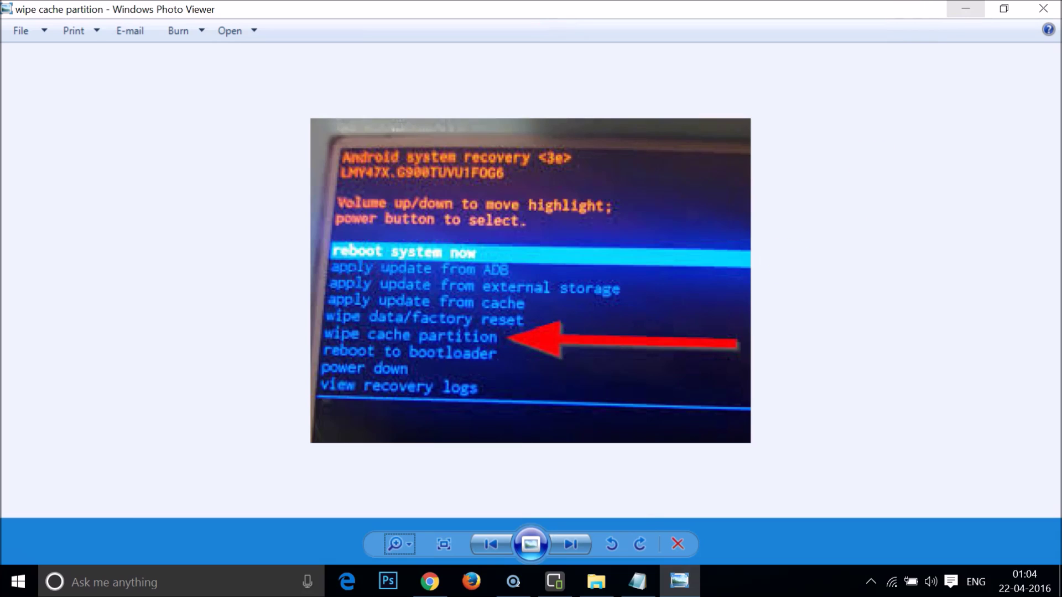
Read the Dalvik cache wipe and reboot steps in Notepad, then return to the error 498 folder.
{"action": "left_click", "coordinate": [966, 8]}
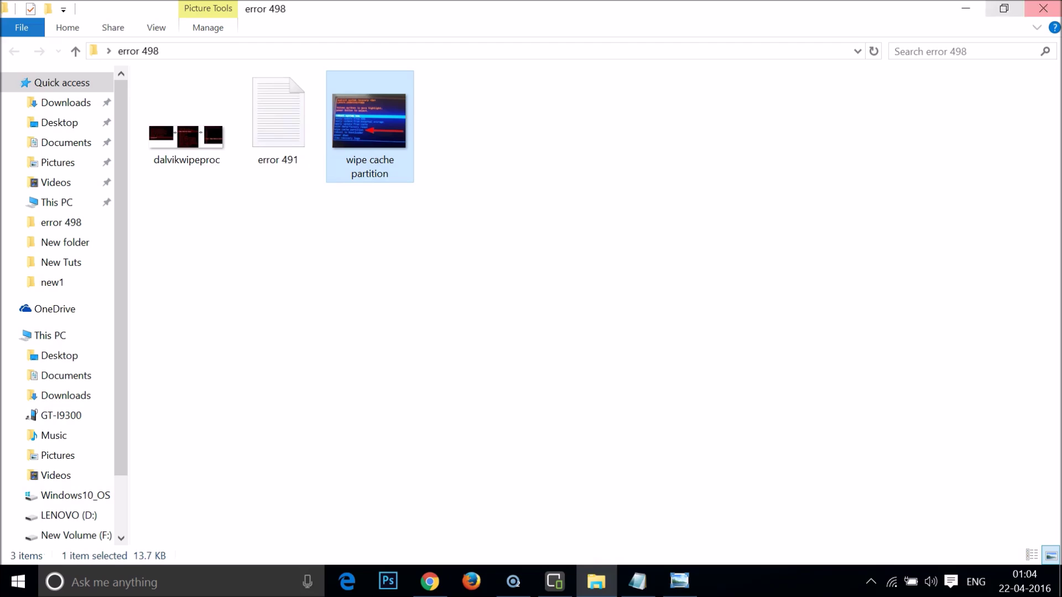
{"action": "left_click", "coordinate": [966, 8]}
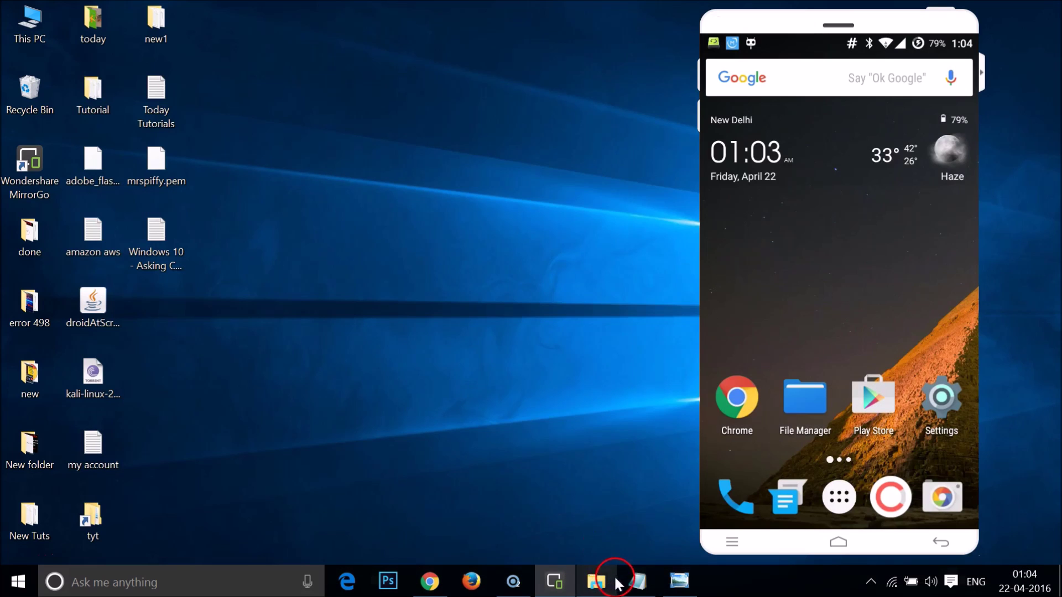
{"action": "left_click", "coordinate": [636, 584]}
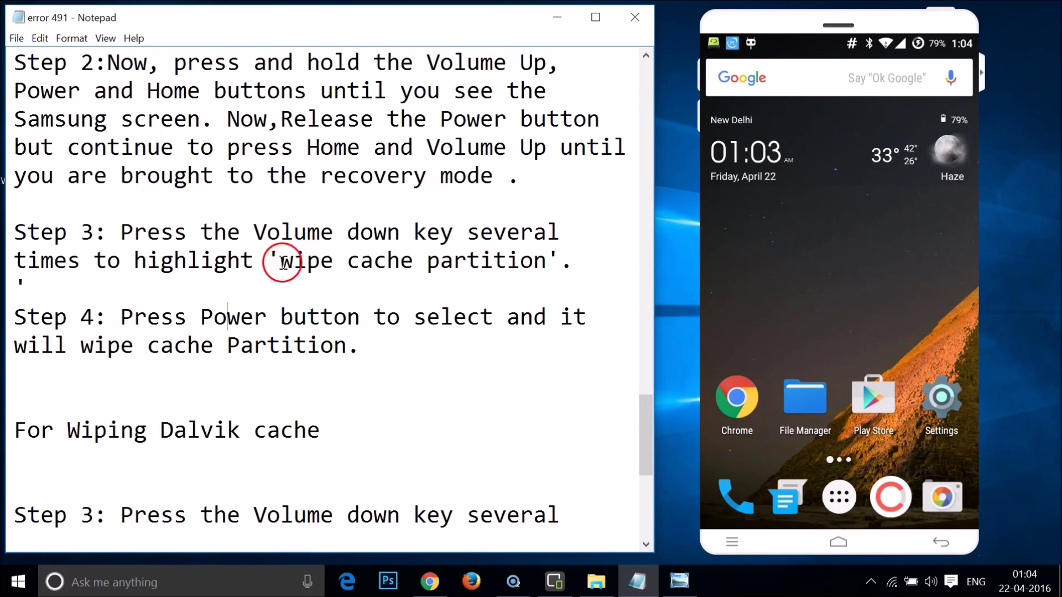
{"action": "scroll", "coordinate": [248, 292], "scroll_direction": "down", "scroll_amount": 2}
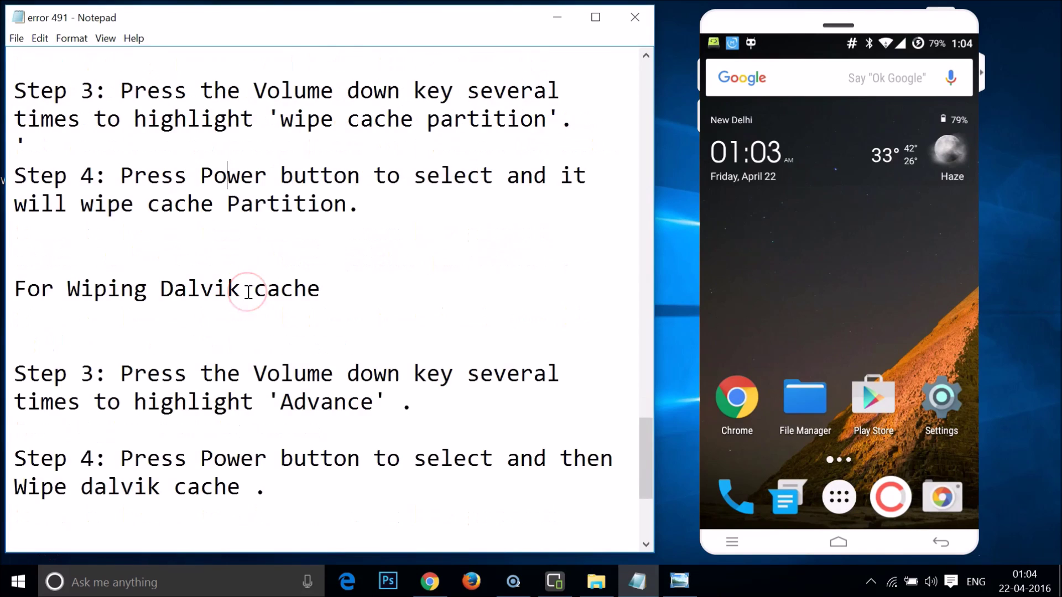
{"action": "scroll", "coordinate": [248, 292], "scroll_direction": "down", "scroll_amount": 2}
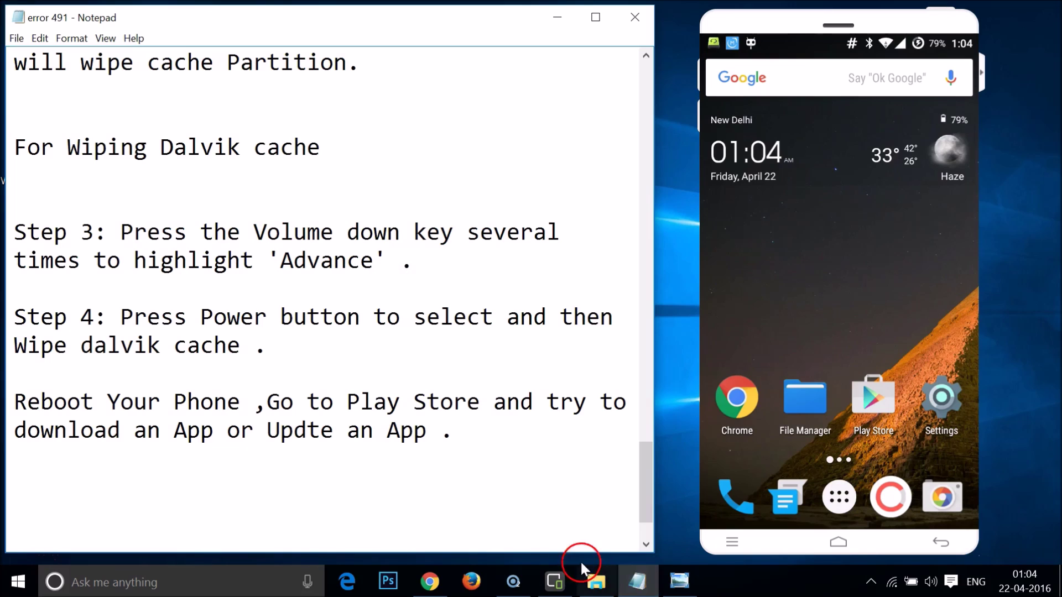
{"action": "left_click", "coordinate": [597, 591]}
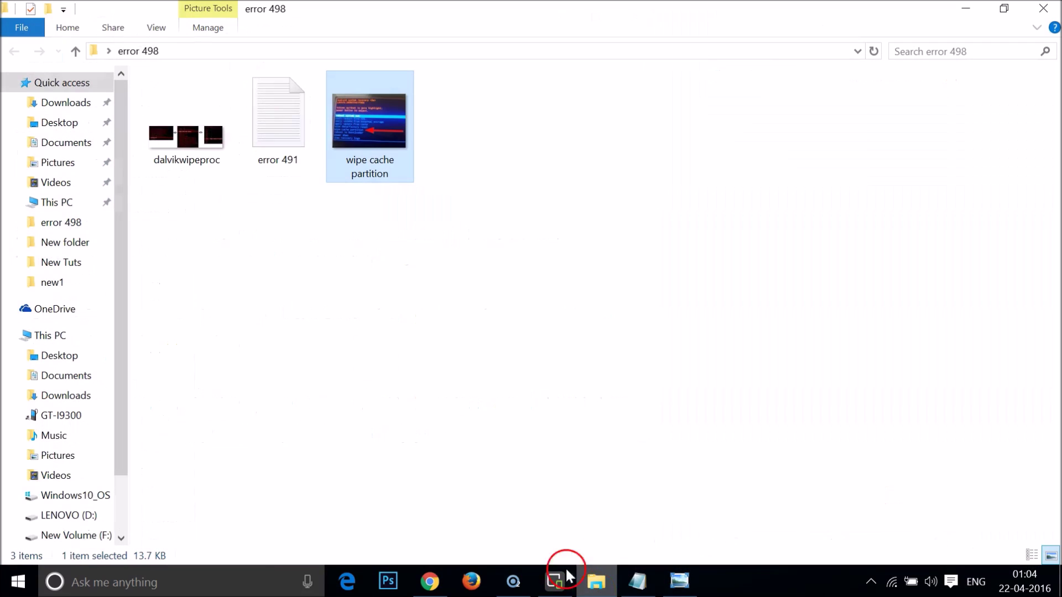
Open dalvikwipeproc and zoom into its three-step Dalvik cache diagram, then minimize it.
{"action": "double_click", "coordinate": [191, 151]}
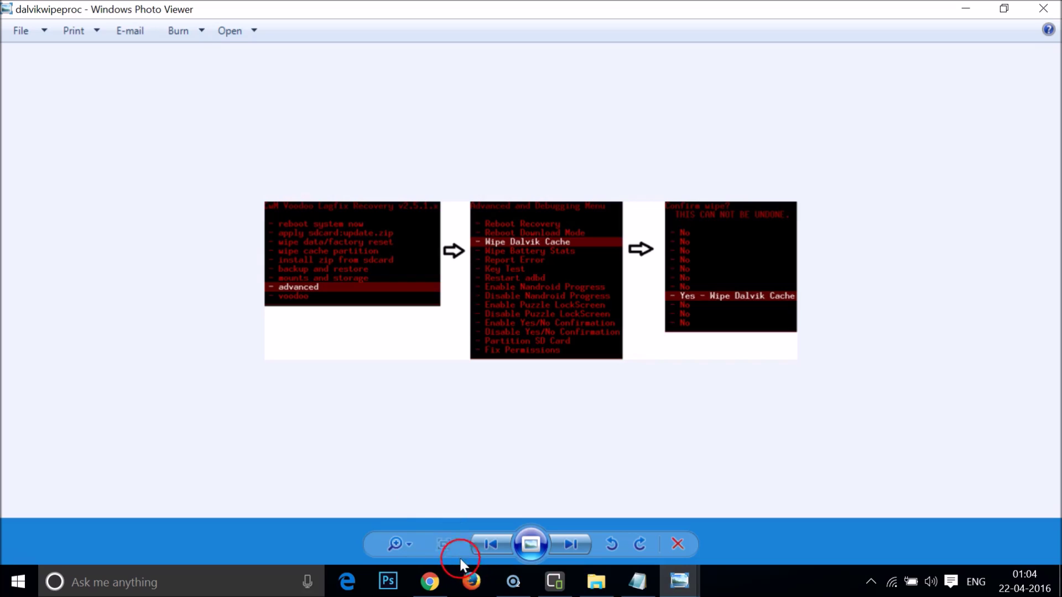
{"action": "left_click", "coordinate": [408, 544]}
{"action": "left_click_drag", "start_coordinate": [408, 543], "coordinate": [407, 523]}
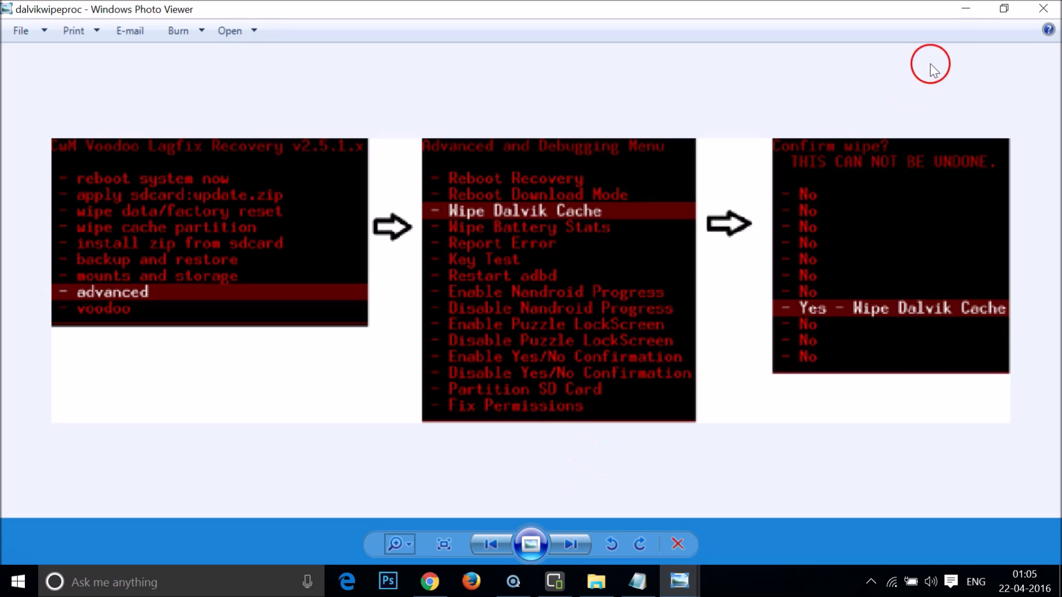
{"action": "left_click", "coordinate": [965, 9]}
Insert the missing 'a' so the reboot line reads 'Update an App'.
{"action": "left_click", "coordinate": [966, 9]}
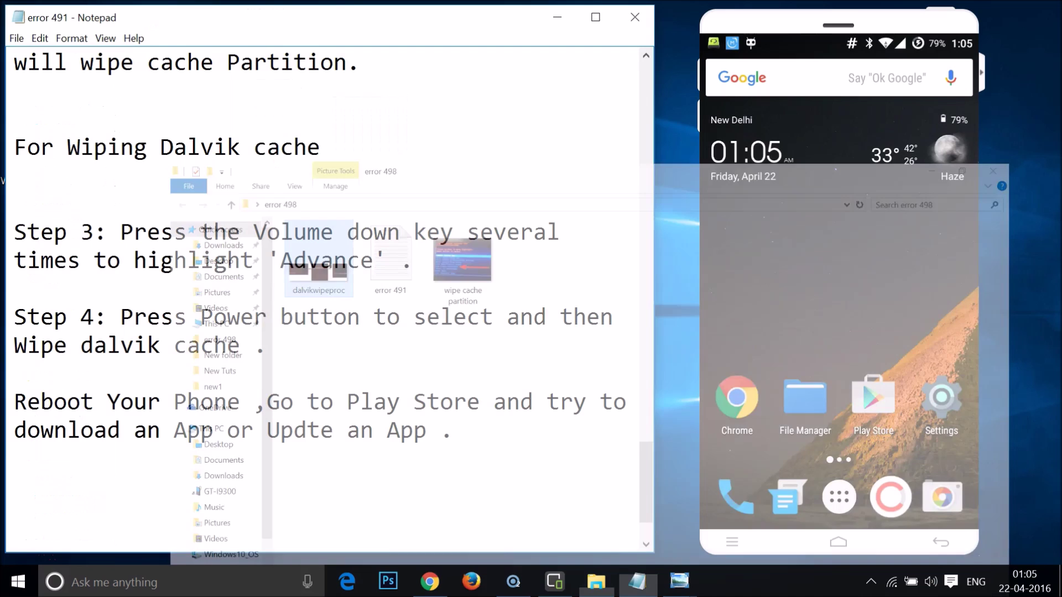
{"action": "left_click", "coordinate": [181, 374]}
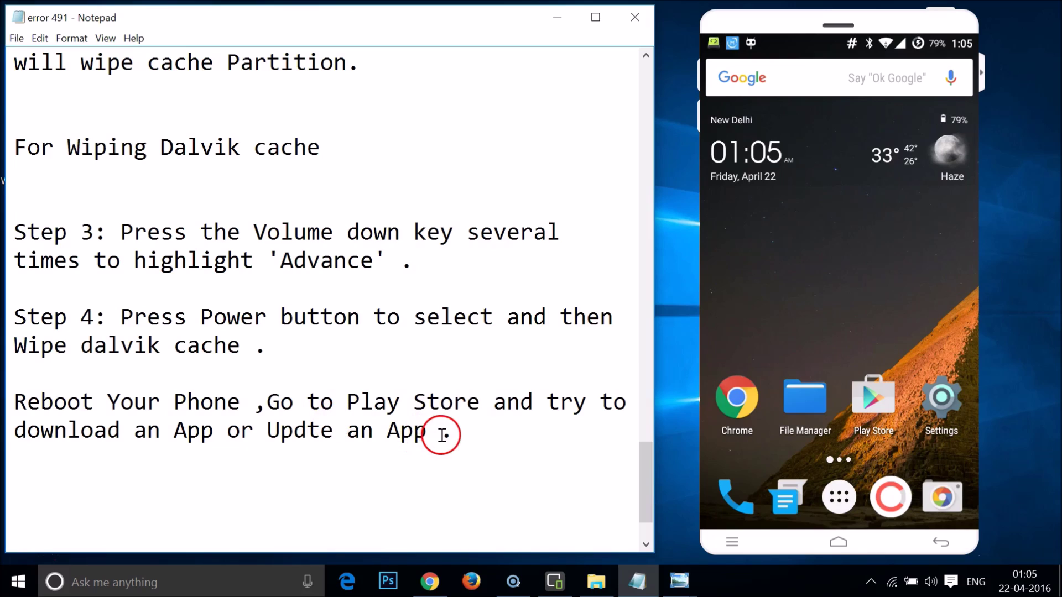
{"action": "left_click", "coordinate": [307, 434]}
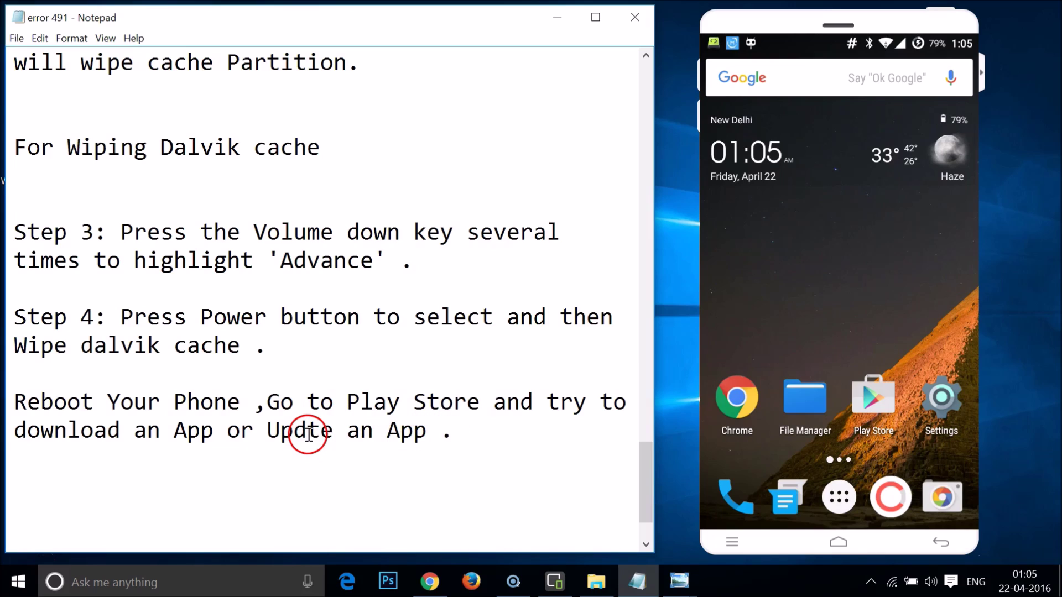
{"action": "type", "text": "a"}
{"action": "left_click", "coordinate": [464, 431]}
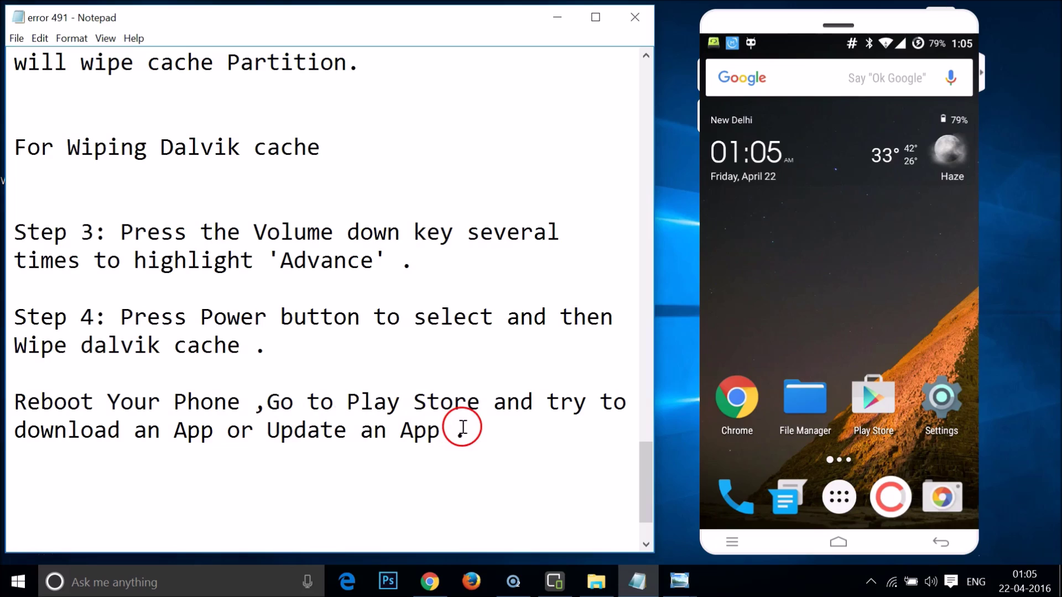
{"action": "left_click", "coordinate": [382, 420]}
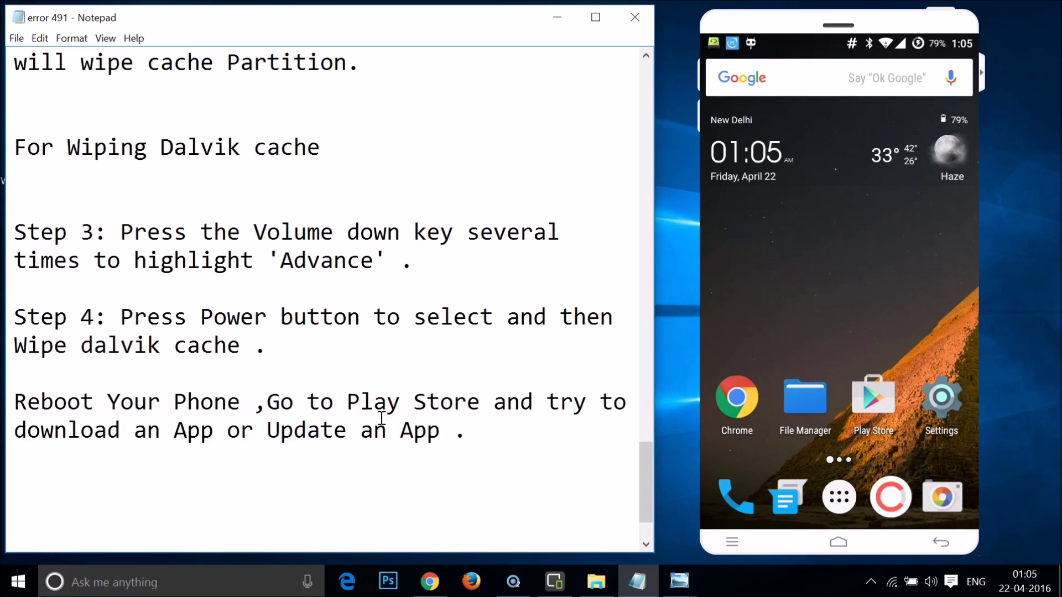
{"action": "scroll", "coordinate": [382, 419], "scroll_direction": "up", "scroll_amount": 7}
{"action": "scroll", "coordinate": [381, 419], "scroll_direction": "up", "scroll_amount": 5}
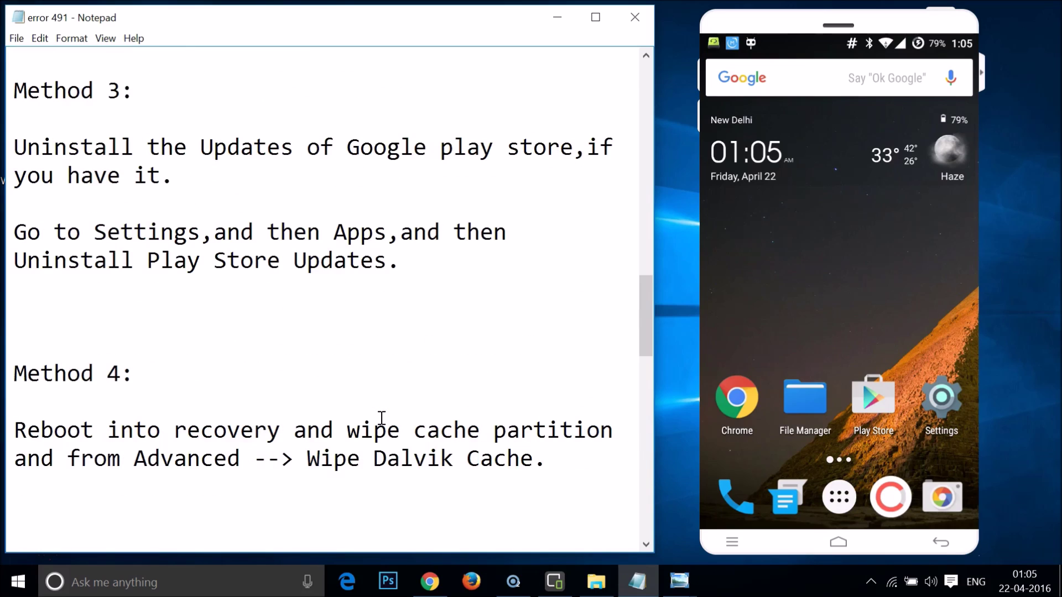
{"action": "left_click", "coordinate": [351, 413]}
Scroll to the top of the guide and place the cursor on the line below the title.
{"action": "scroll", "coordinate": [353, 413], "scroll_direction": "up", "scroll_amount": 15}
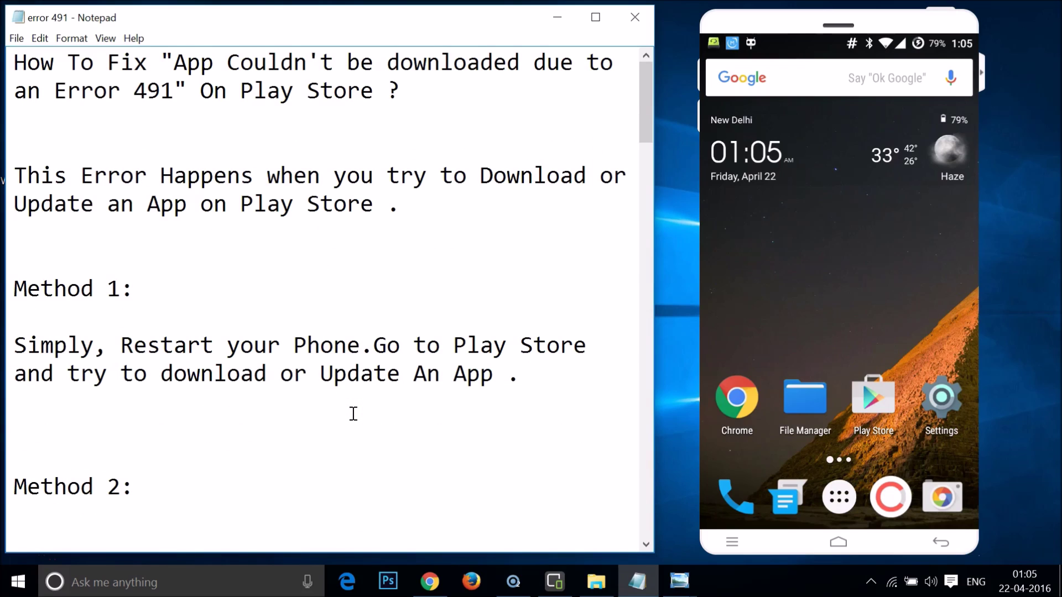
{"action": "left_click", "coordinate": [315, 303]}
{"action": "scroll", "coordinate": [319, 301], "scroll_direction": "down", "scroll_amount": 10}
{"action": "scroll", "coordinate": [318, 301], "scroll_direction": "up", "scroll_amount": 10}
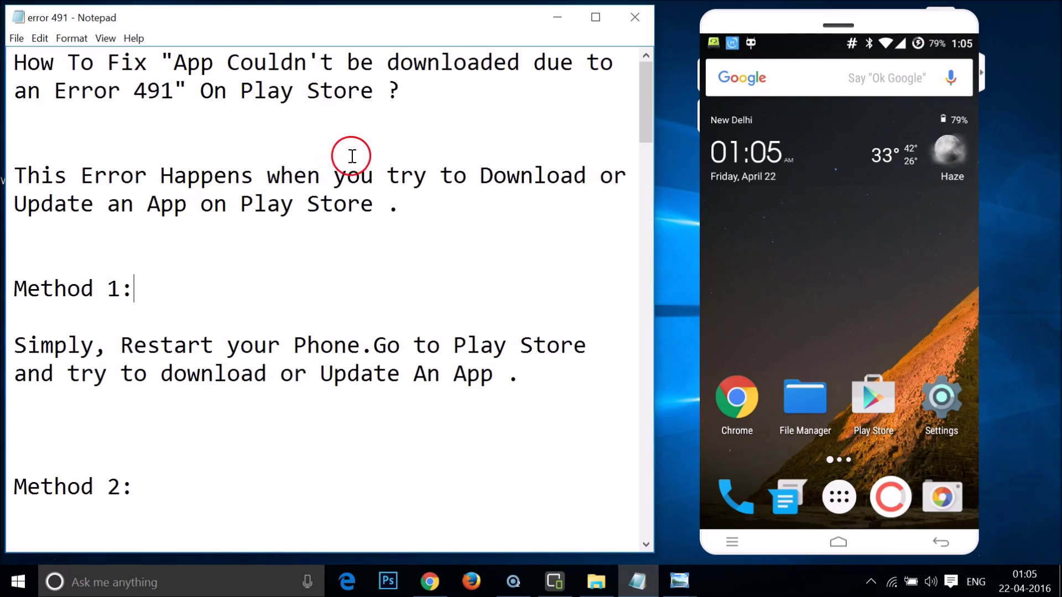
{"action": "left_click", "coordinate": [421, 132]}
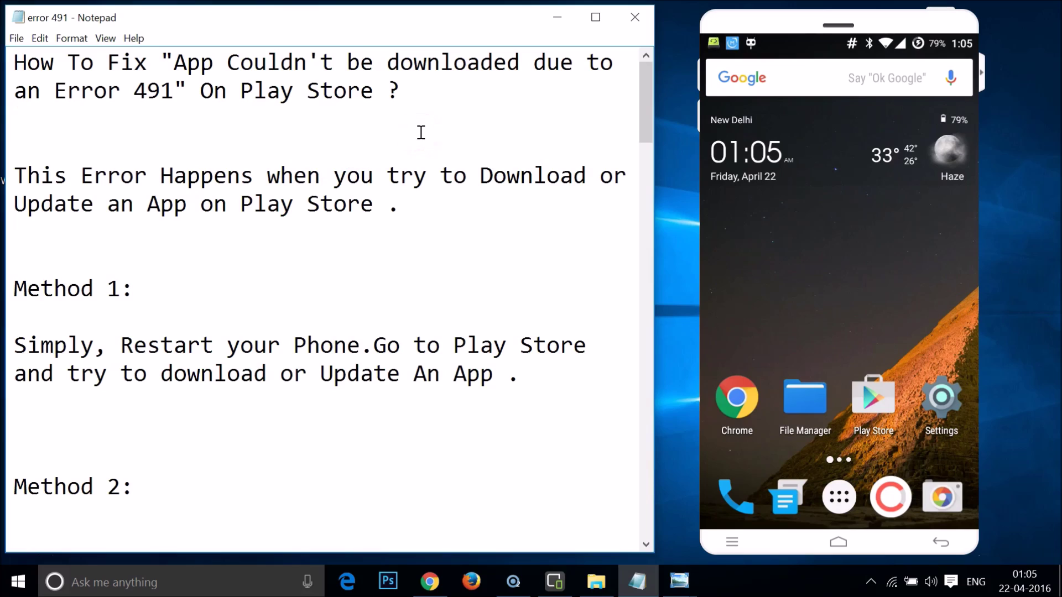